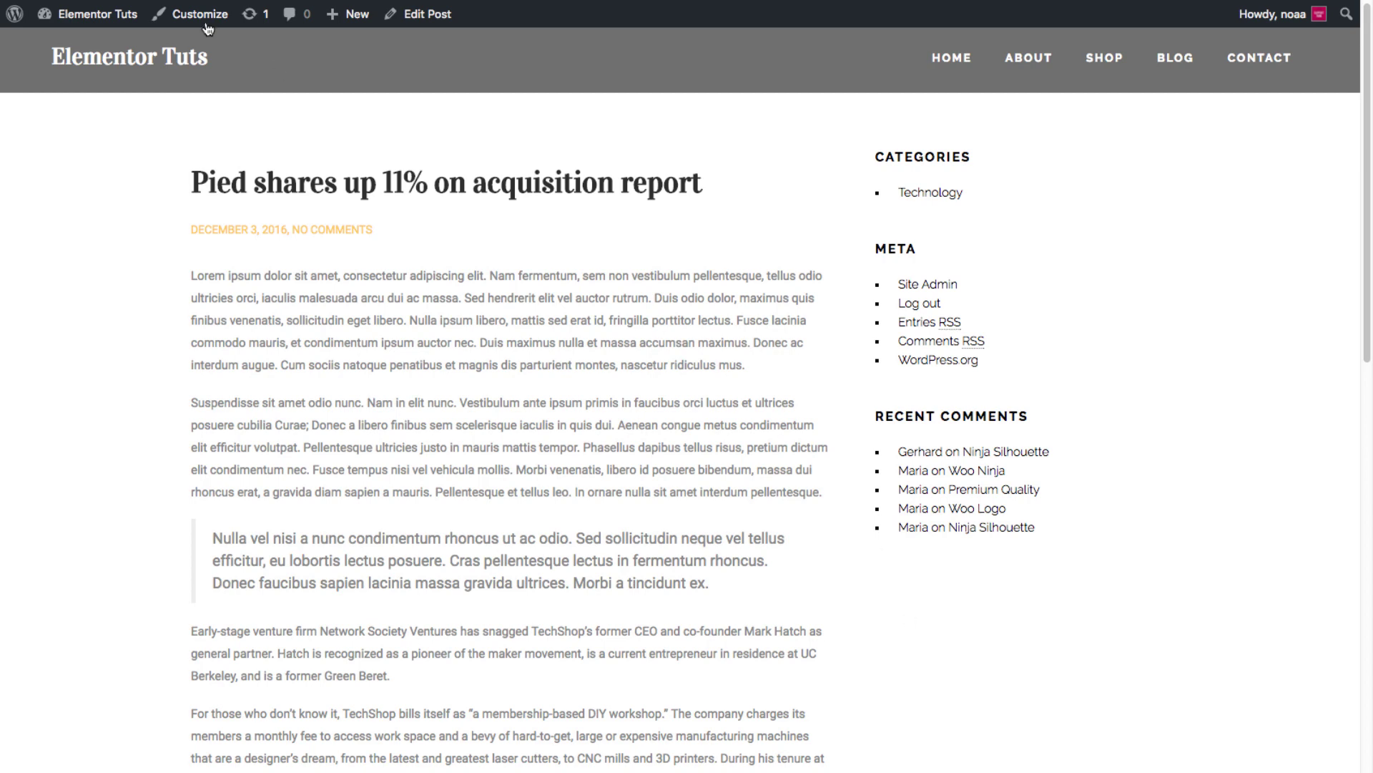
# From the admin dashboard, open Elementor's My Library listing the eight saved templates and shortcodes.
pyautogui.click(94, 16)
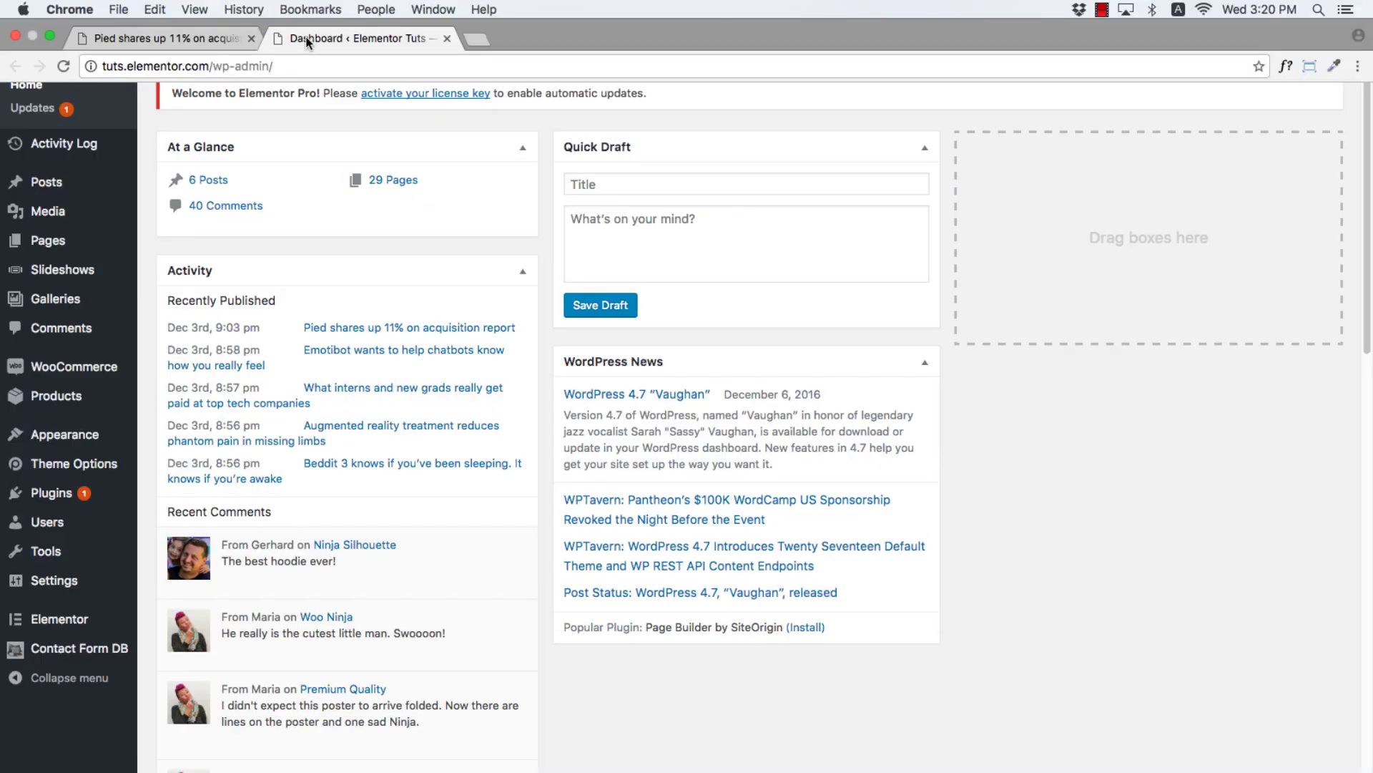
pyautogui.moveTo(58, 627)
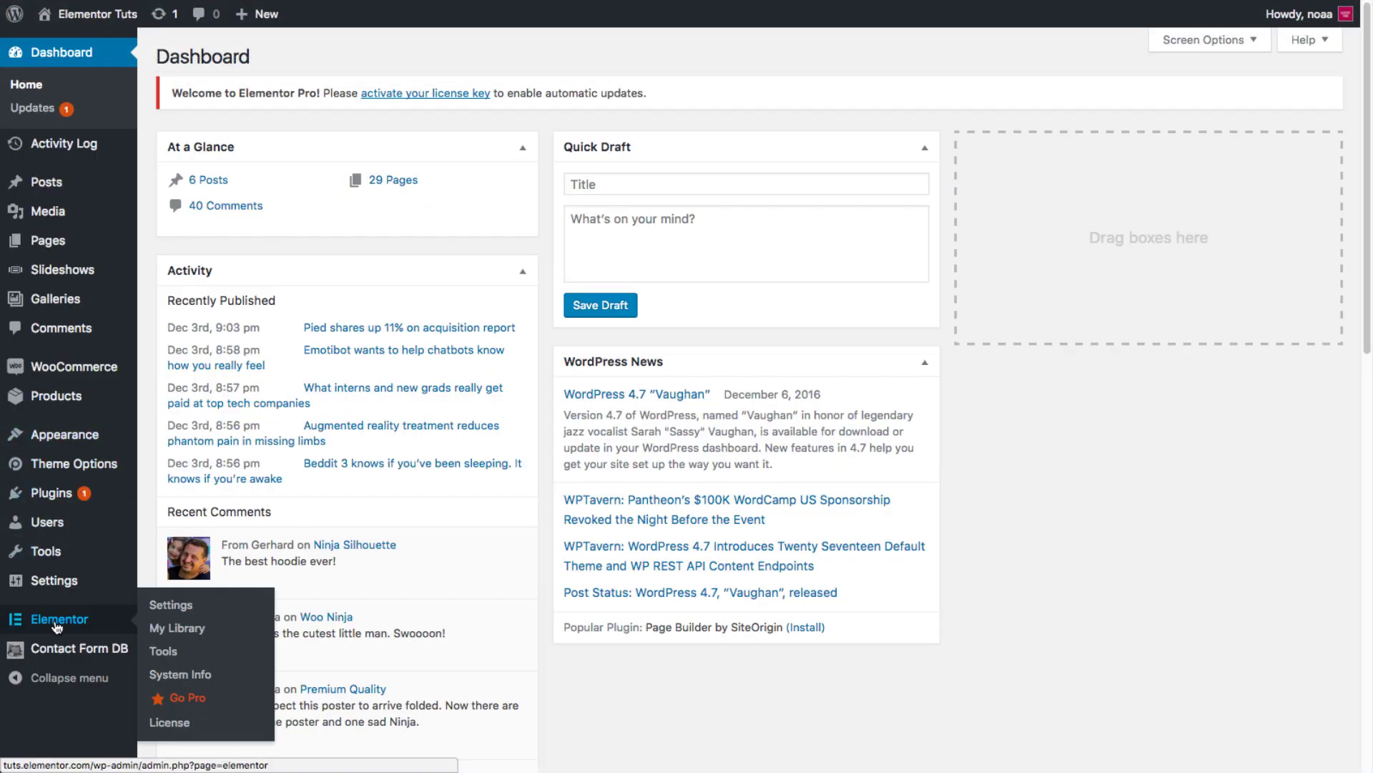
pyautogui.click(165, 636)
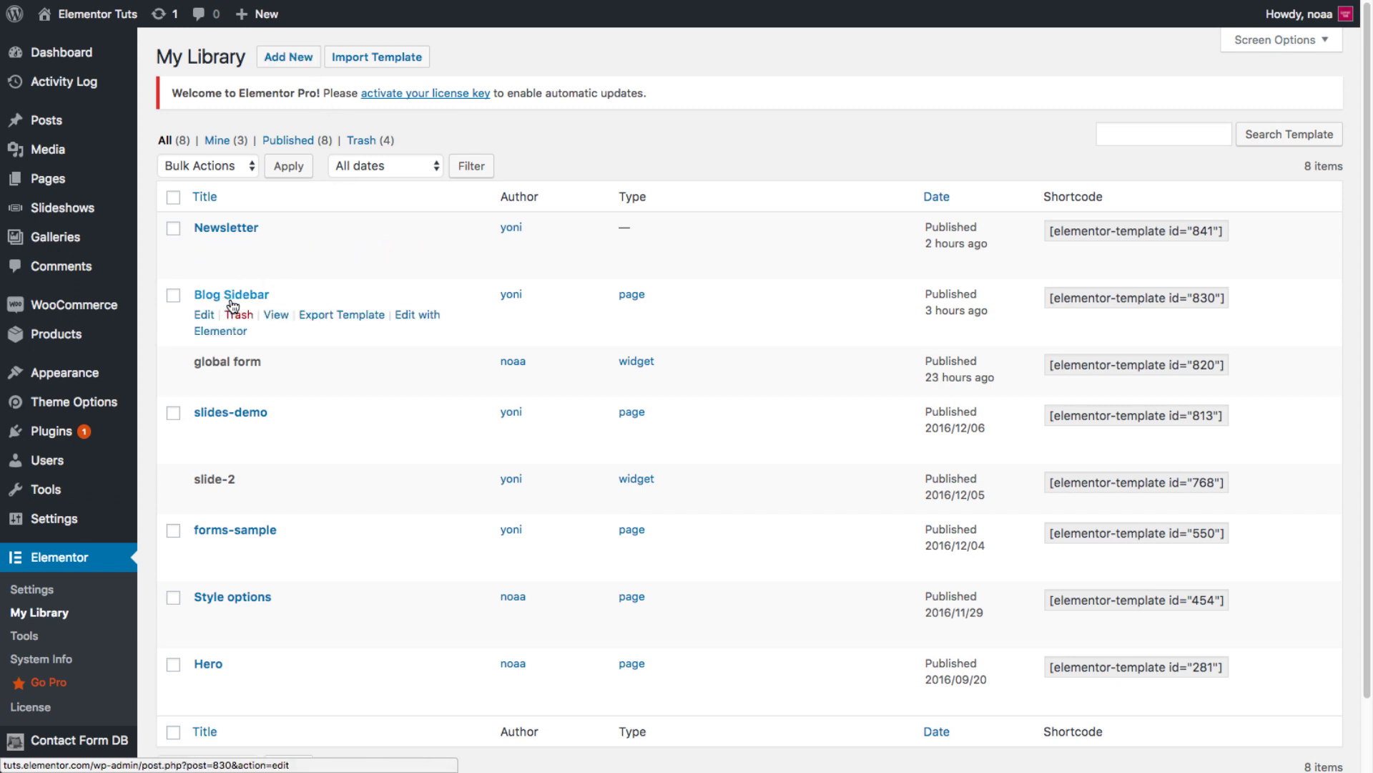
# Open the Blog Sidebar template in Elementor and preview it at Mobile width, then Desktop.
pyautogui.click(409, 319)
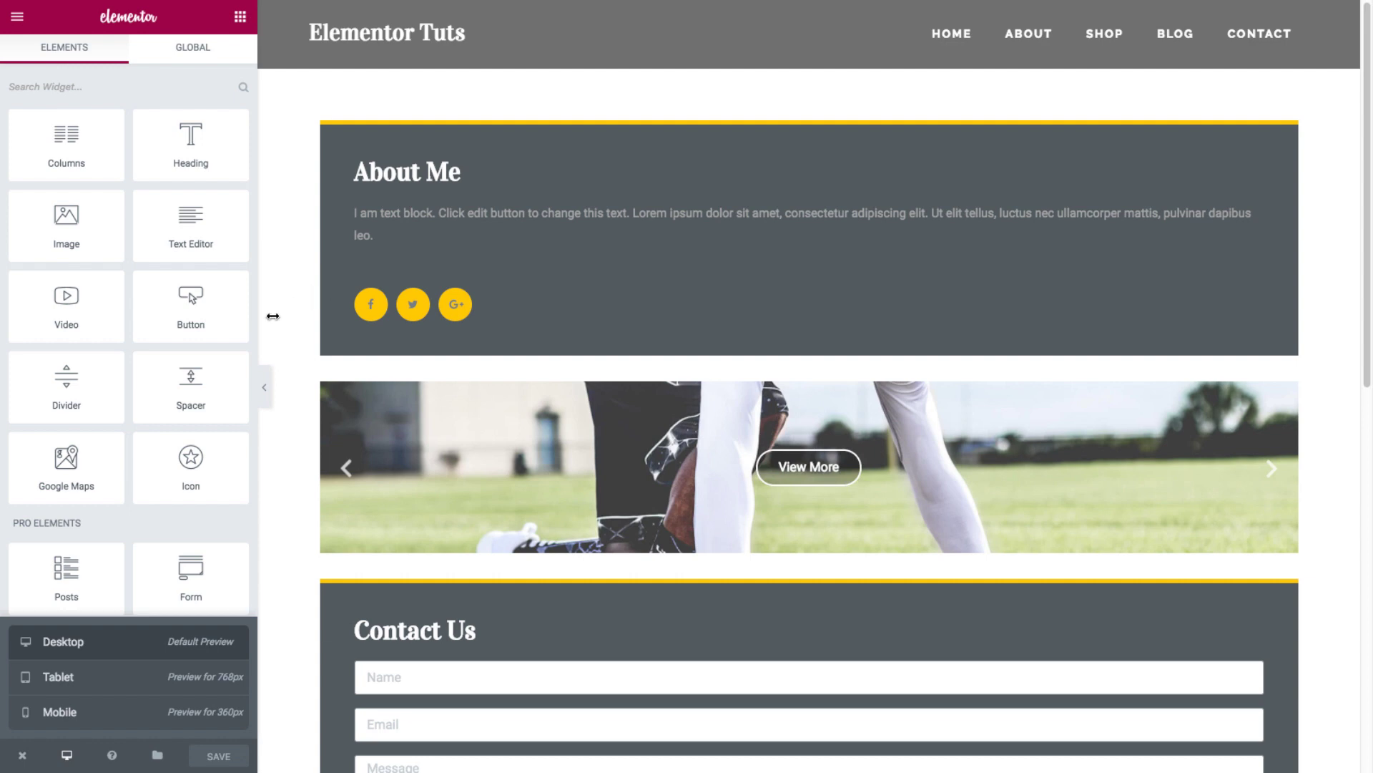
pyautogui.click(155, 717)
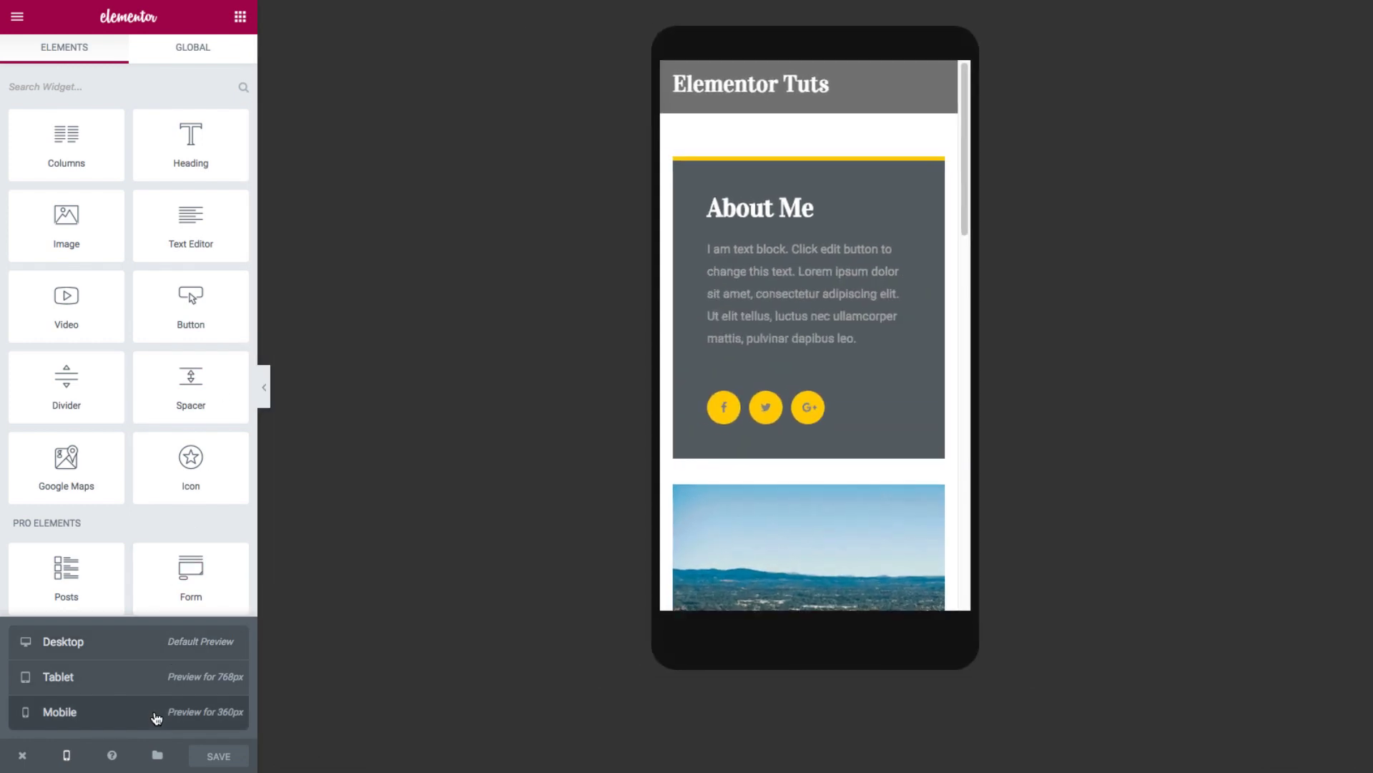
pyautogui.scroll(-2, 732, 448)
pyautogui.scroll(-2, 732, 447)
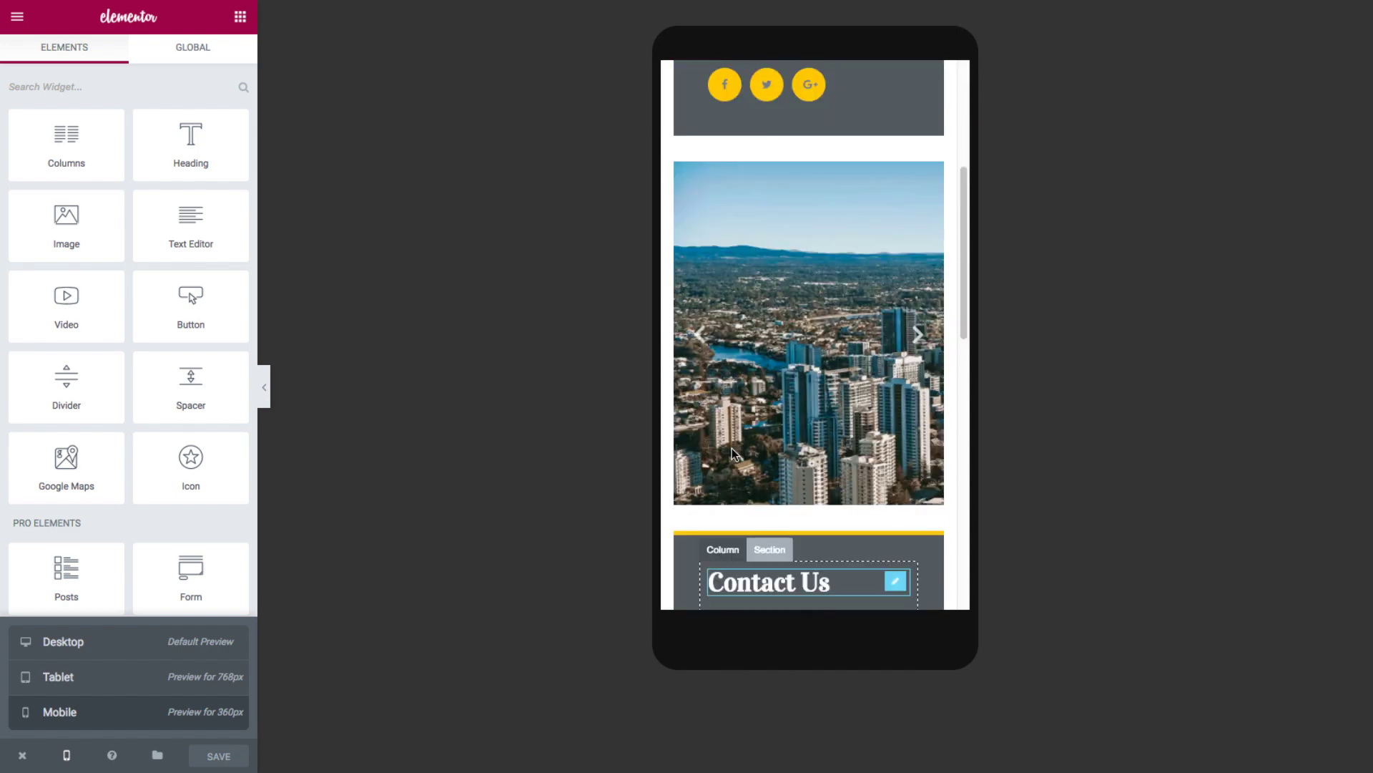
pyautogui.scroll(5, 732, 448)
pyautogui.click(63, 641)
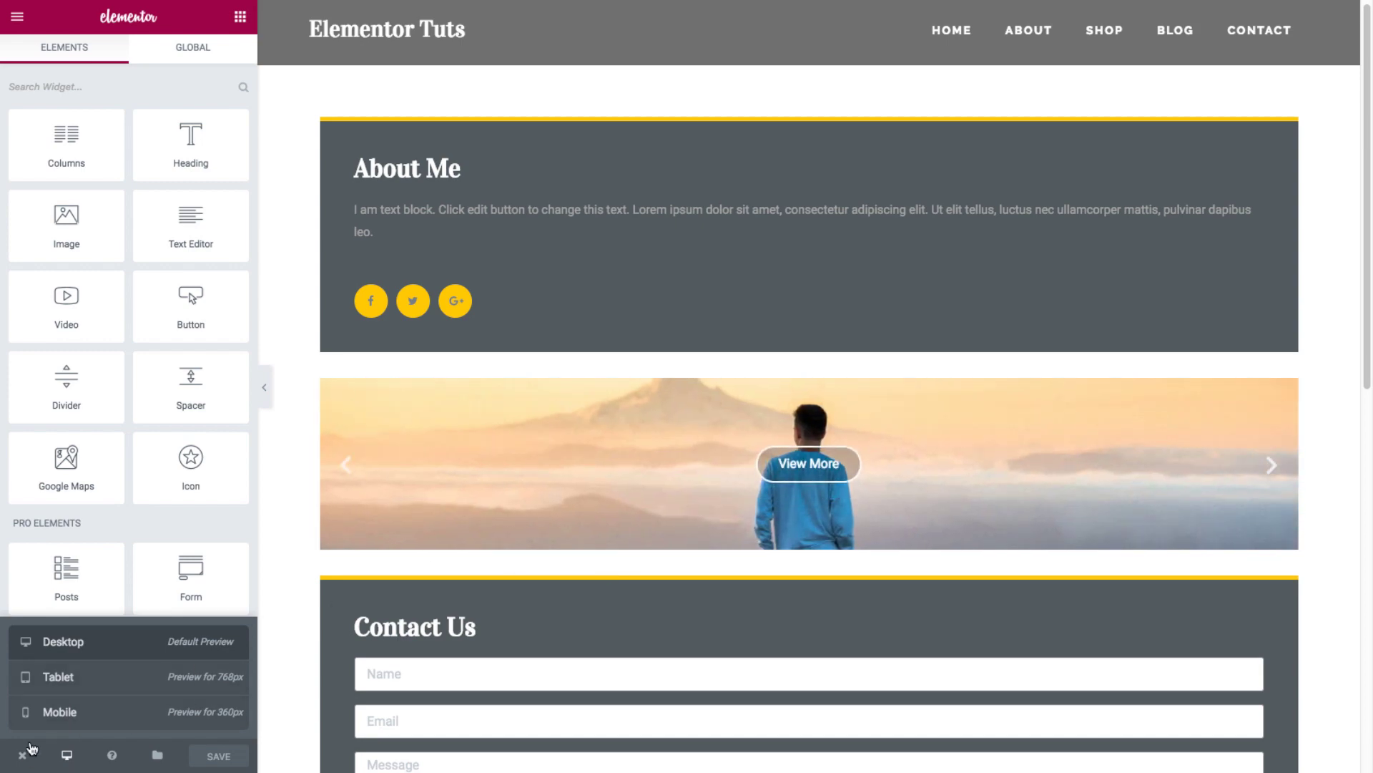
# Exit the Elementor editor to the WordPress dashboard and open Appearance > Widgets.
pyautogui.moveTo(22, 755)
pyautogui.click(55, 718)
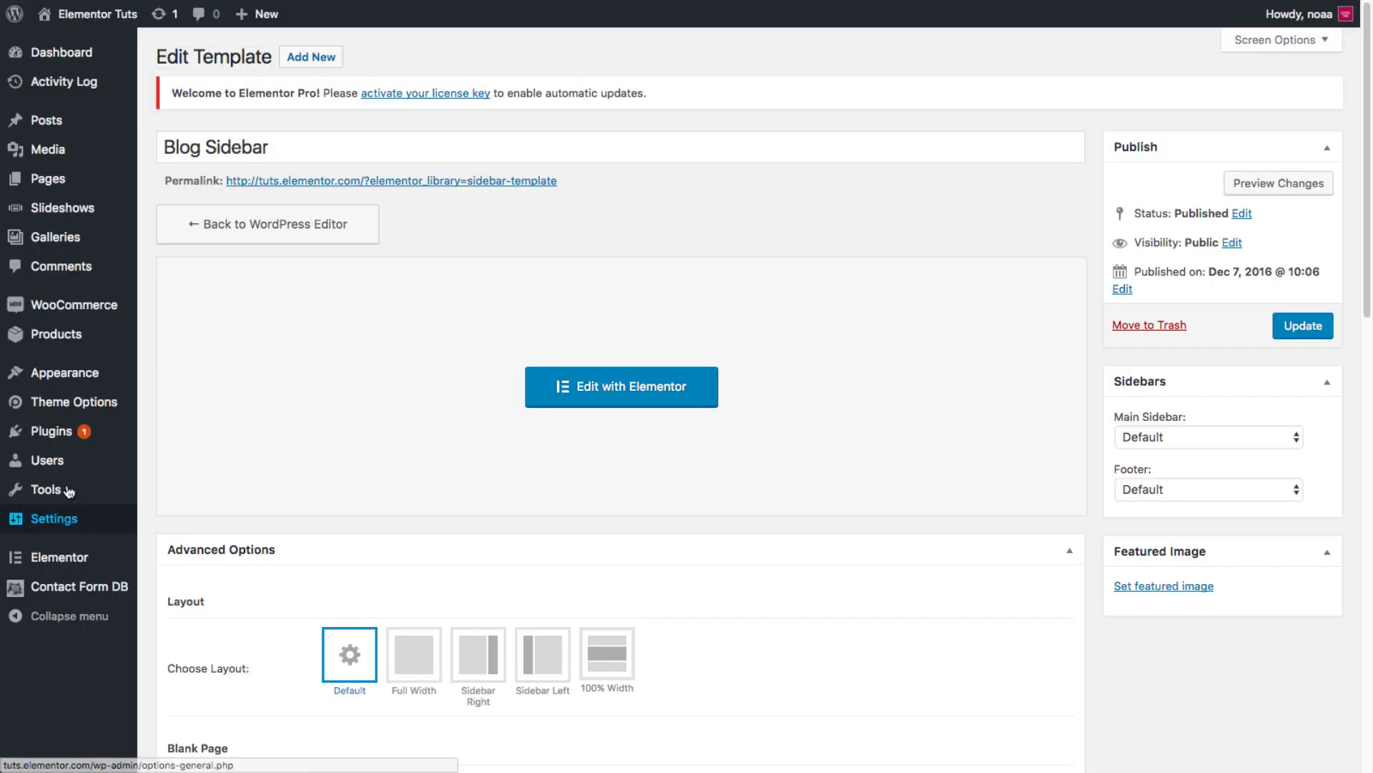
pyautogui.moveTo(64, 374)
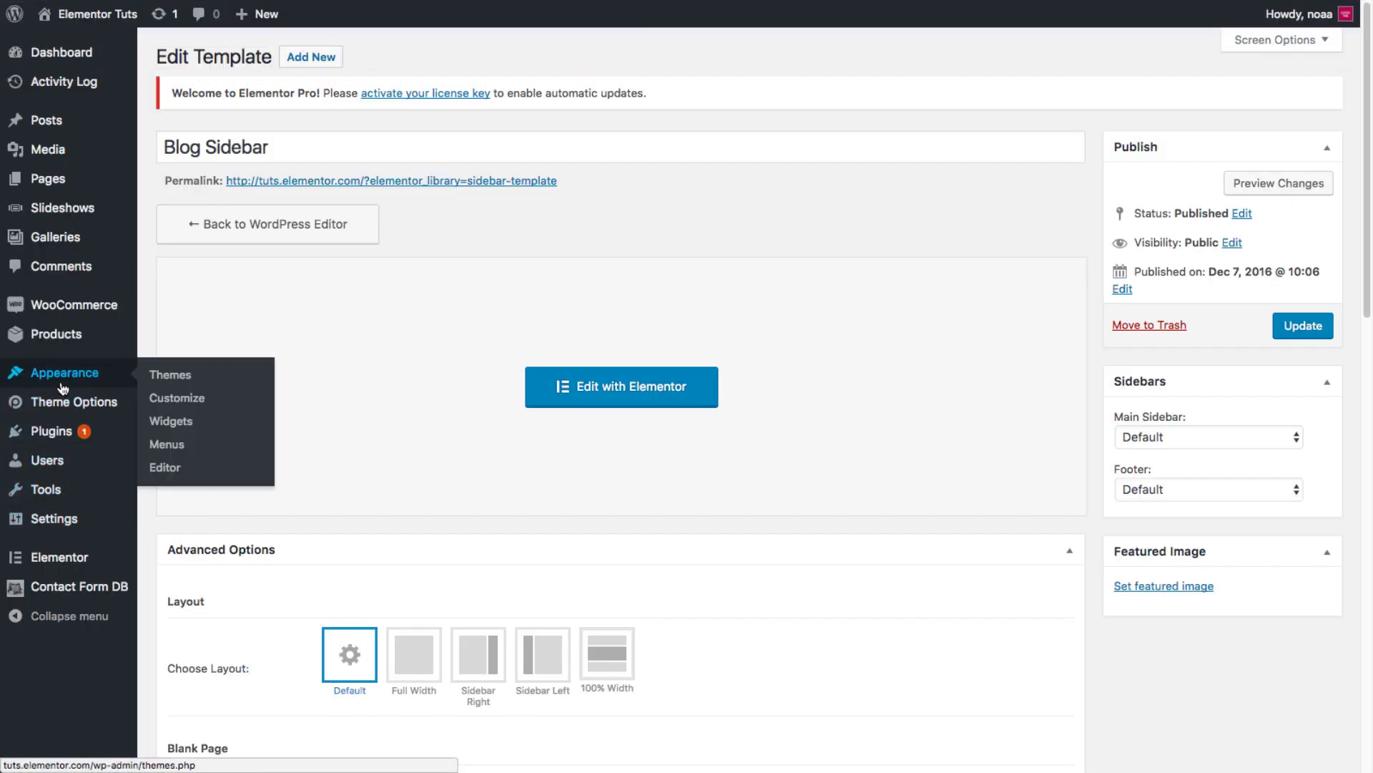
pyautogui.click(171, 422)
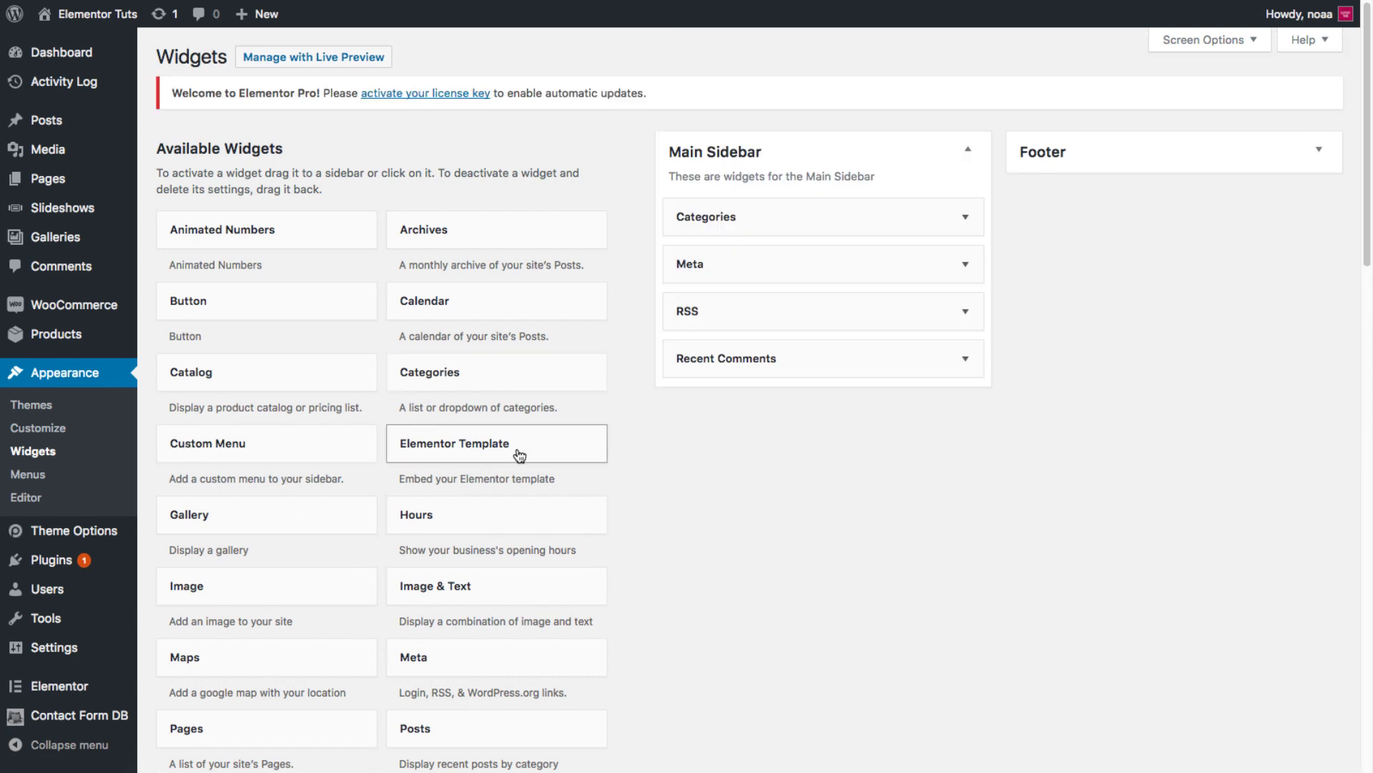
# Add an Elementor Template widget atop Main Sidebar set to Blog Sidebar, and save it.
pyautogui.moveTo(520, 456); pyautogui.dragTo(814, 217)
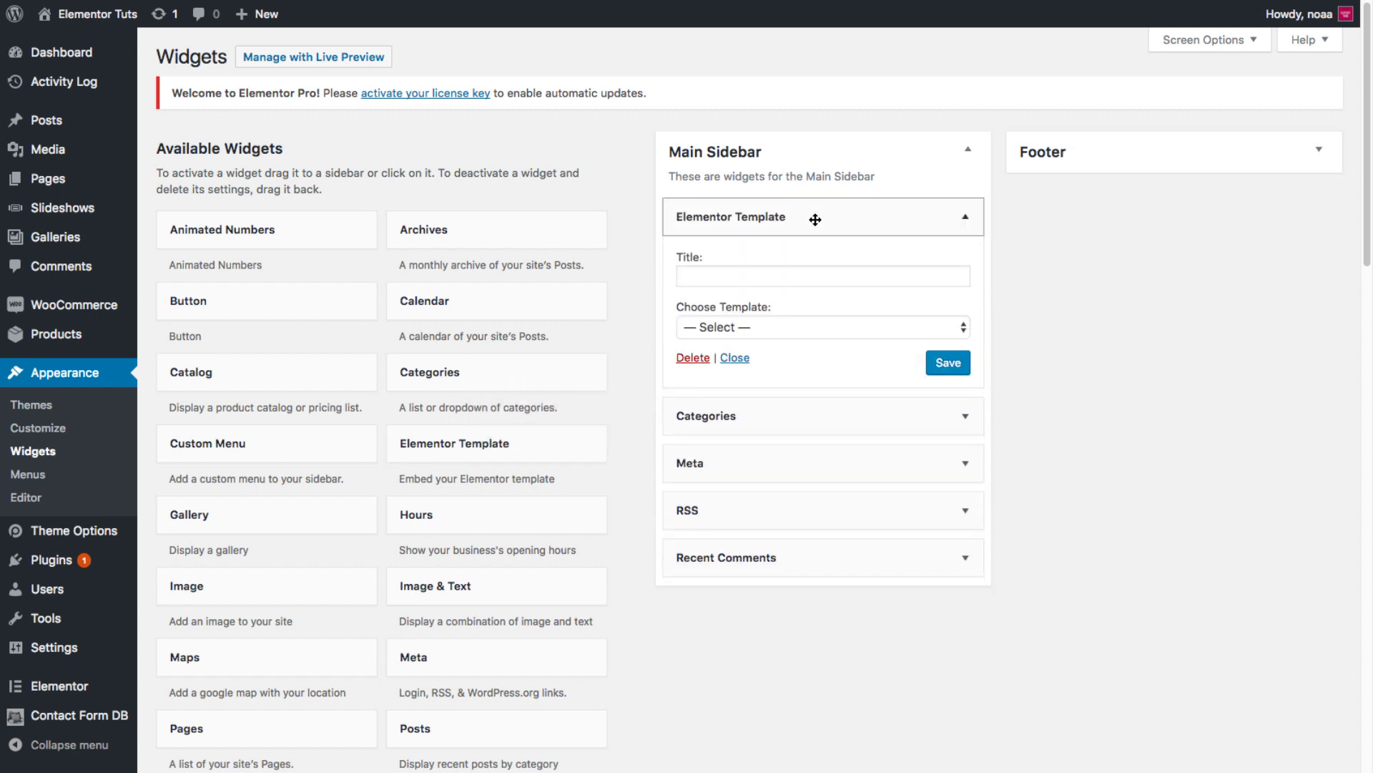
pyautogui.click(750, 326)
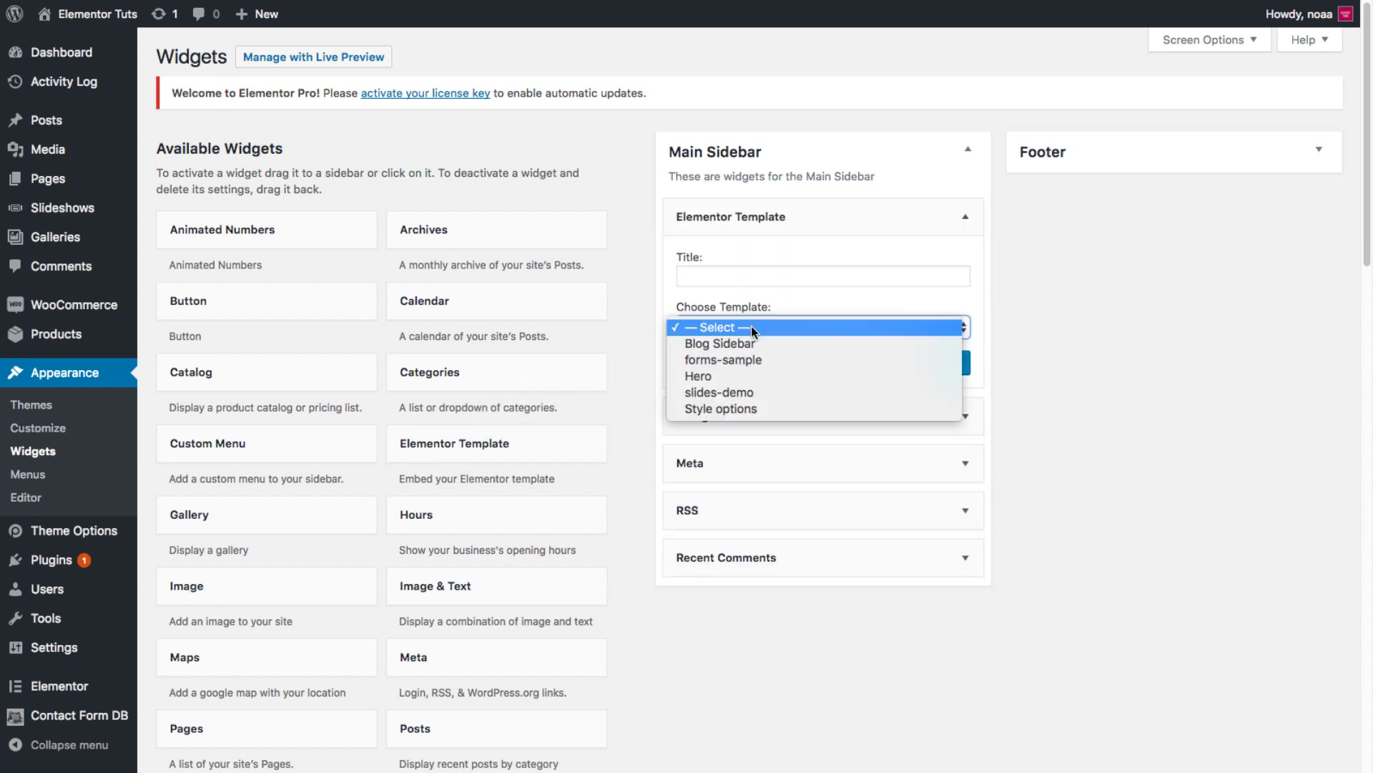
pyautogui.click(792, 344)
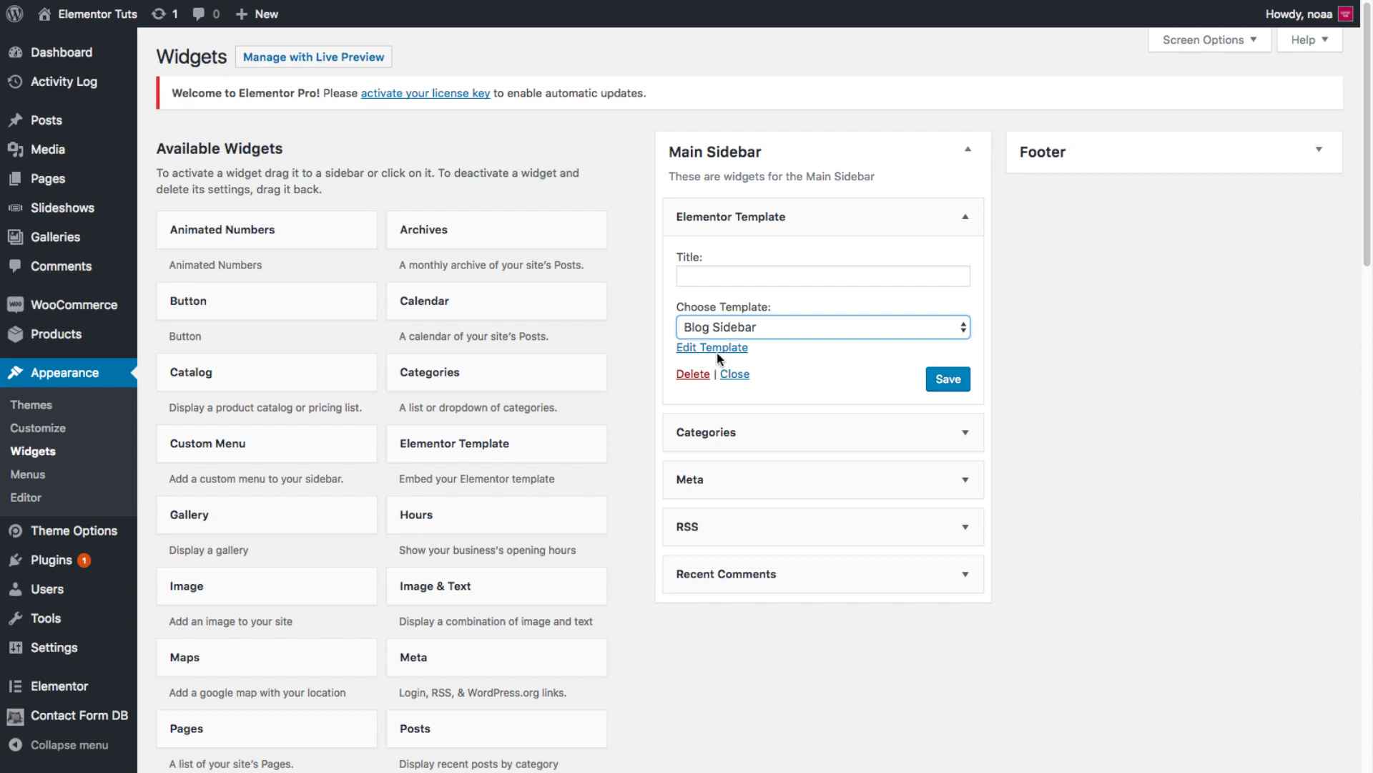
pyautogui.click(952, 389)
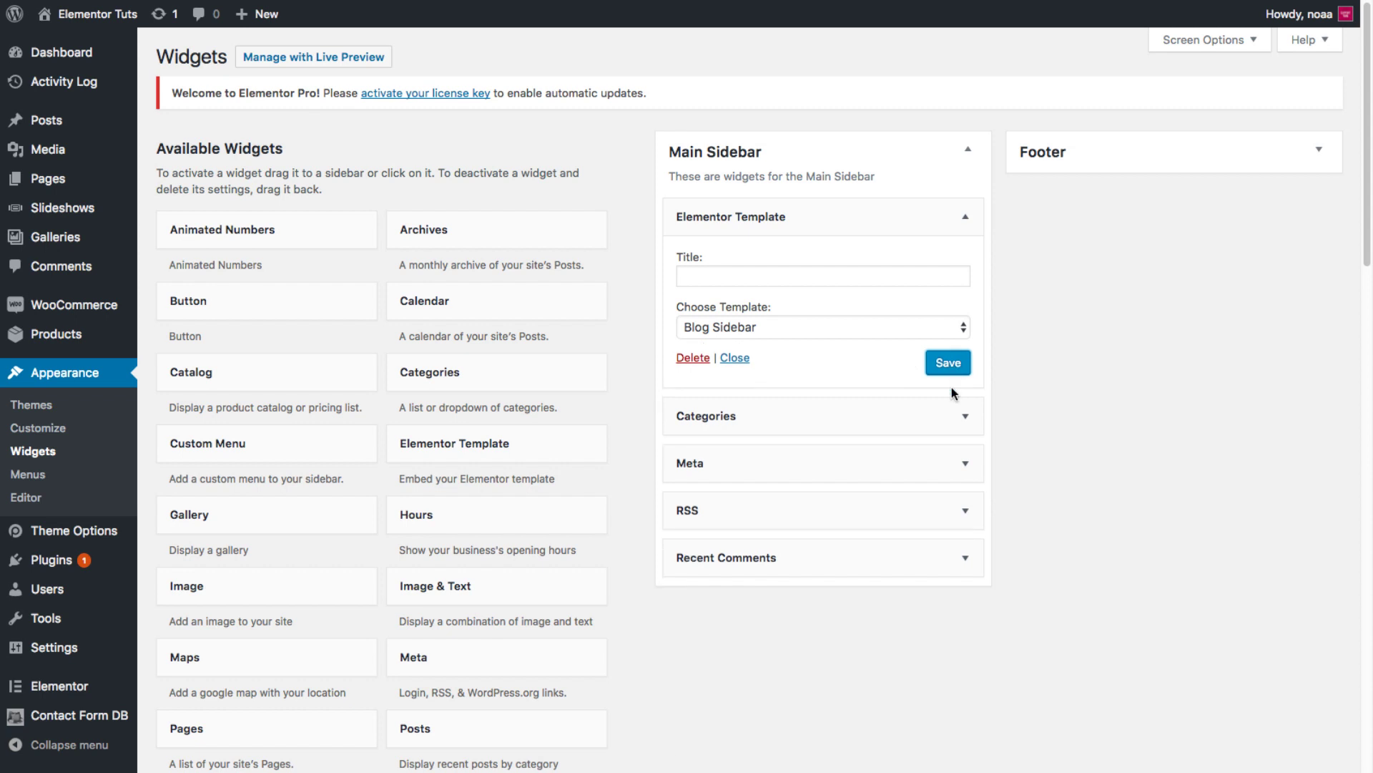
# Collapse the template widget and delete the Categories, Meta, RSS and Recent Comments widgets.
pyautogui.click(833, 216)
pyautogui.click(840, 258)
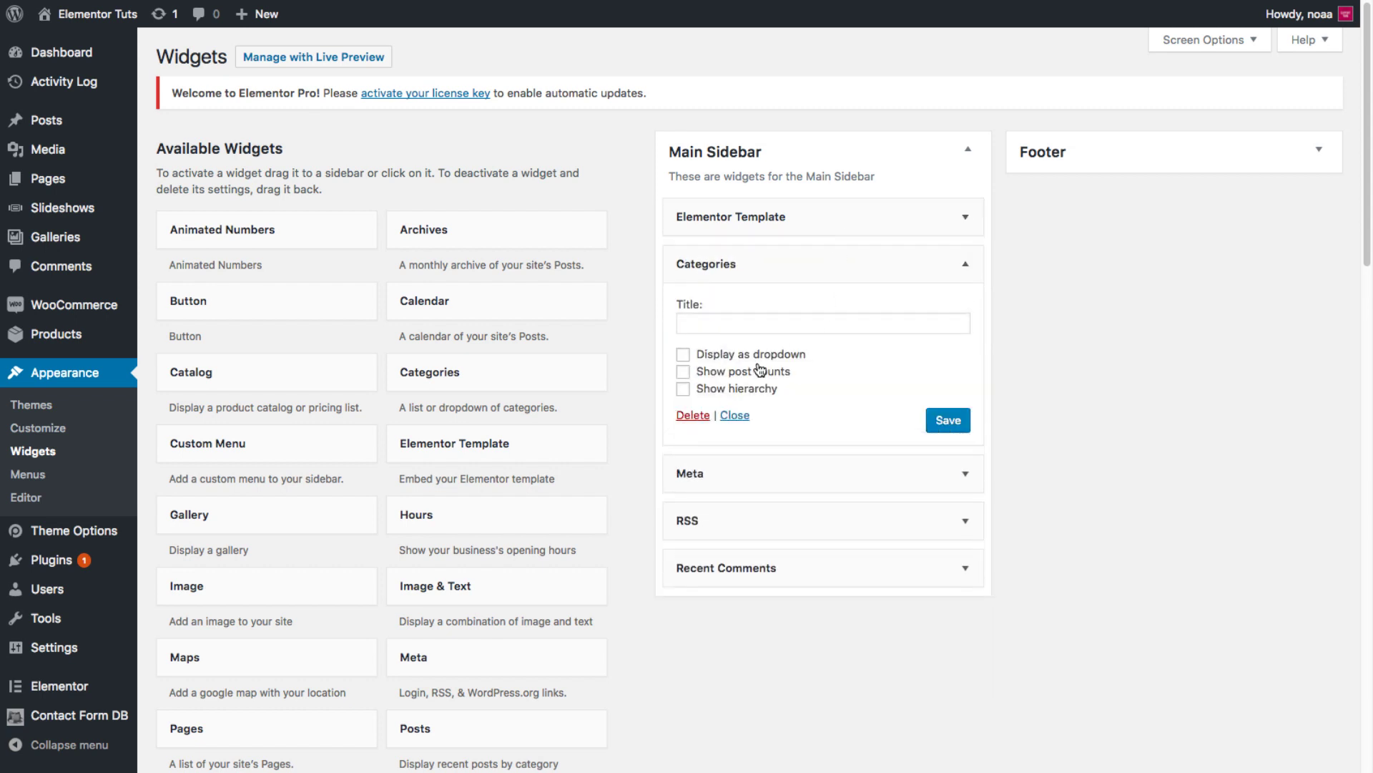
pyautogui.click(693, 415)
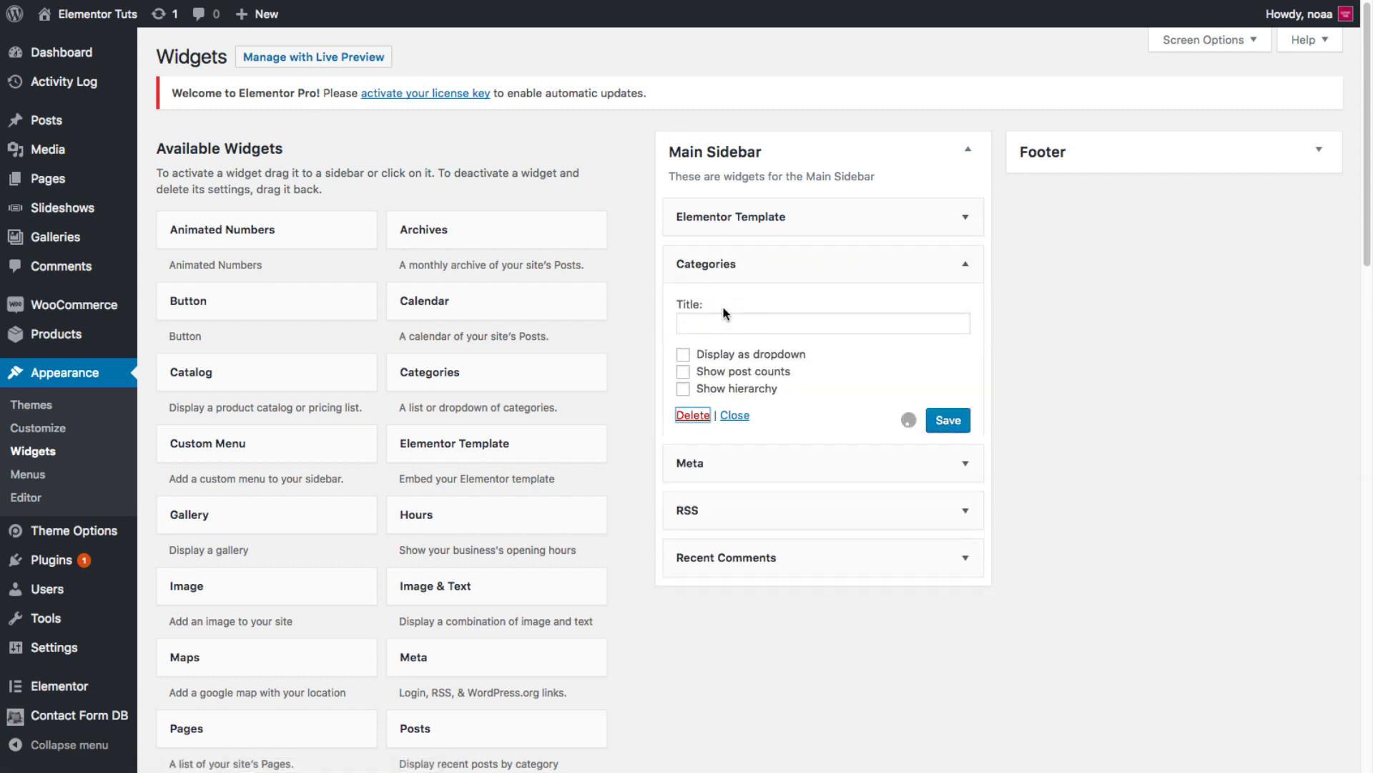
pyautogui.click(701, 273)
pyautogui.click(694, 352)
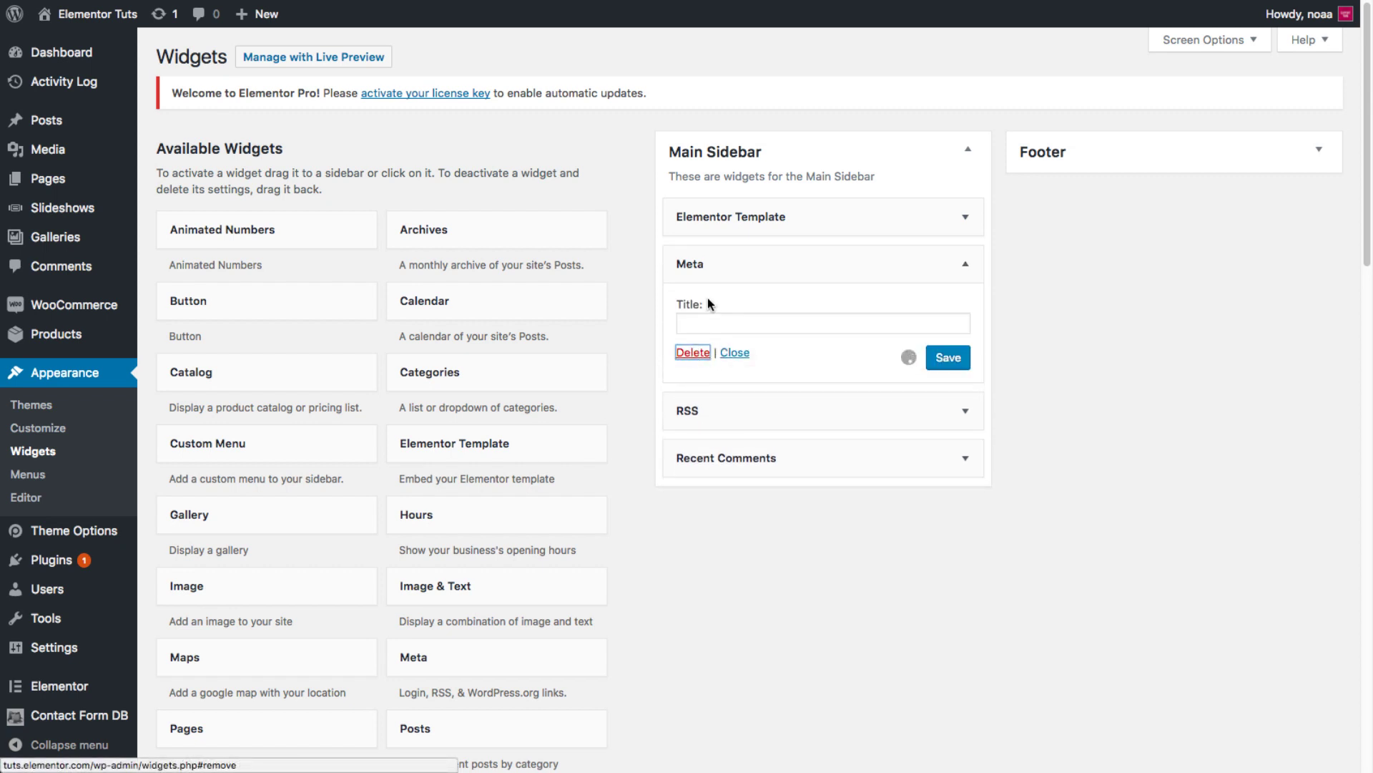
pyautogui.click(715, 272)
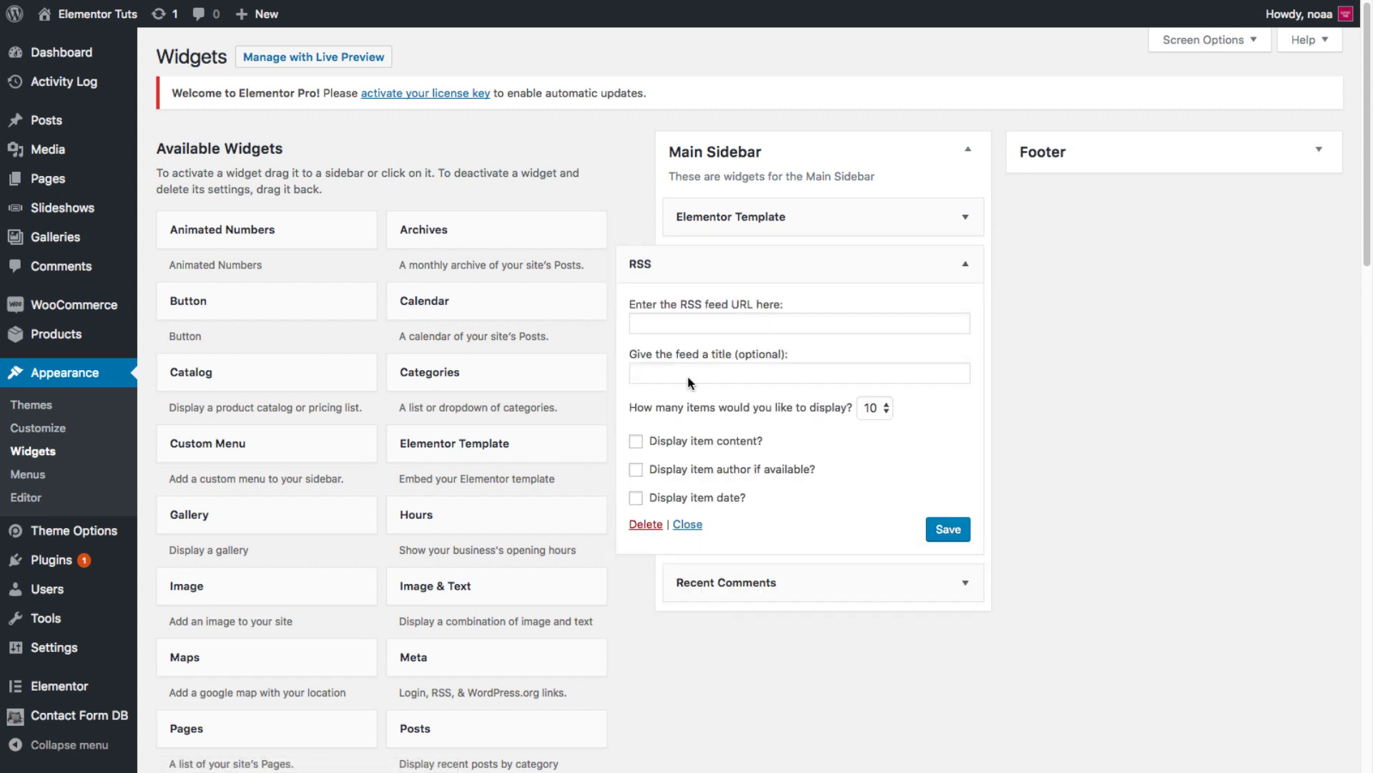
pyautogui.click(647, 525)
pyautogui.click(689, 276)
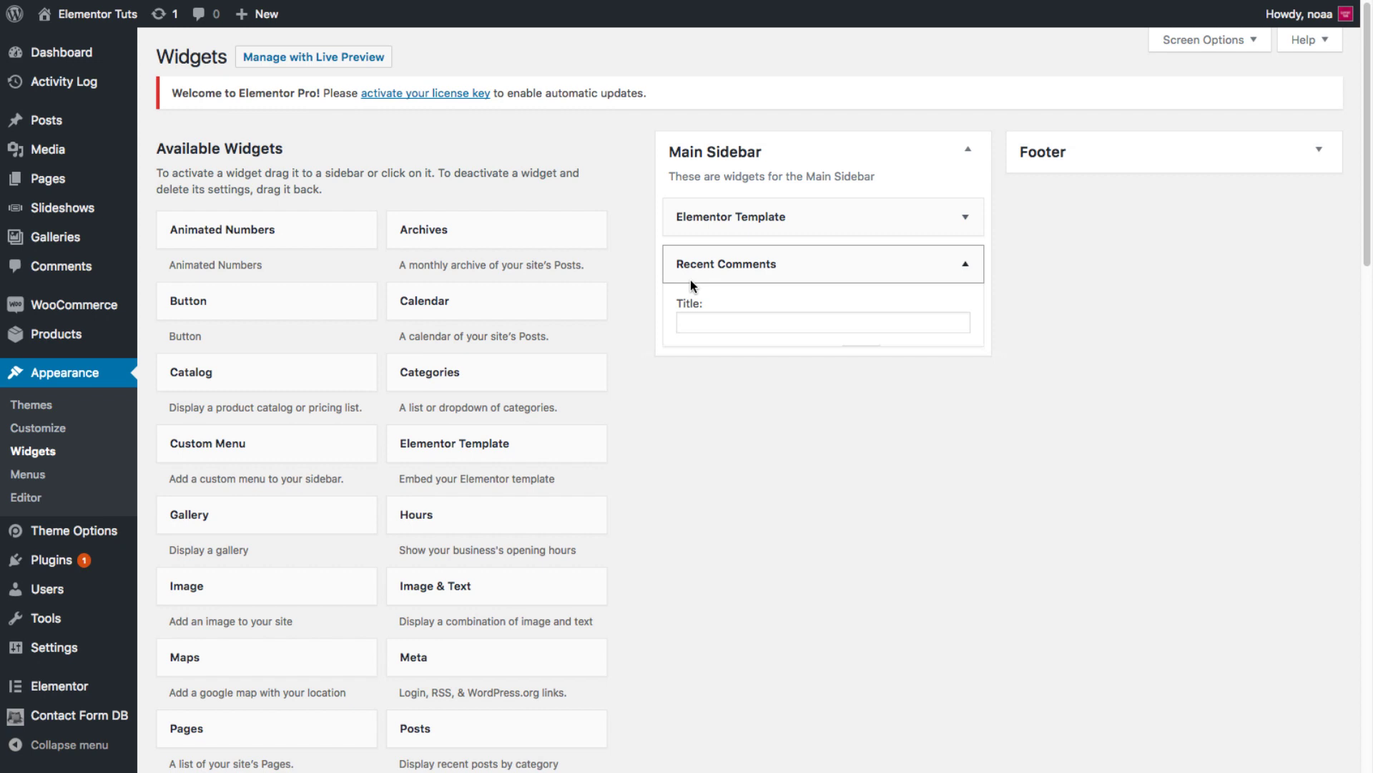
pyautogui.click(685, 394)
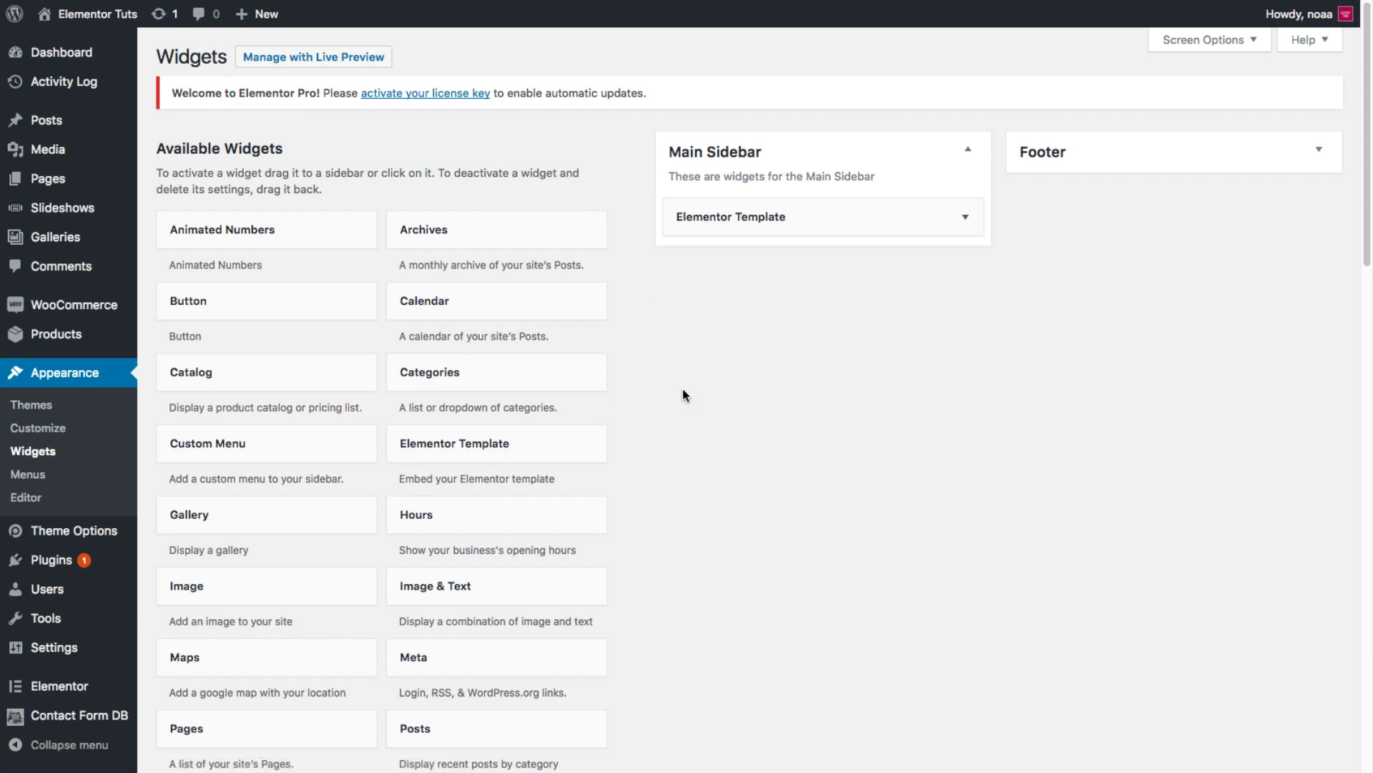
# Reload the blog post in its browser tab to show the Blog Sidebar template.
pyautogui.moveTo(214, 4)
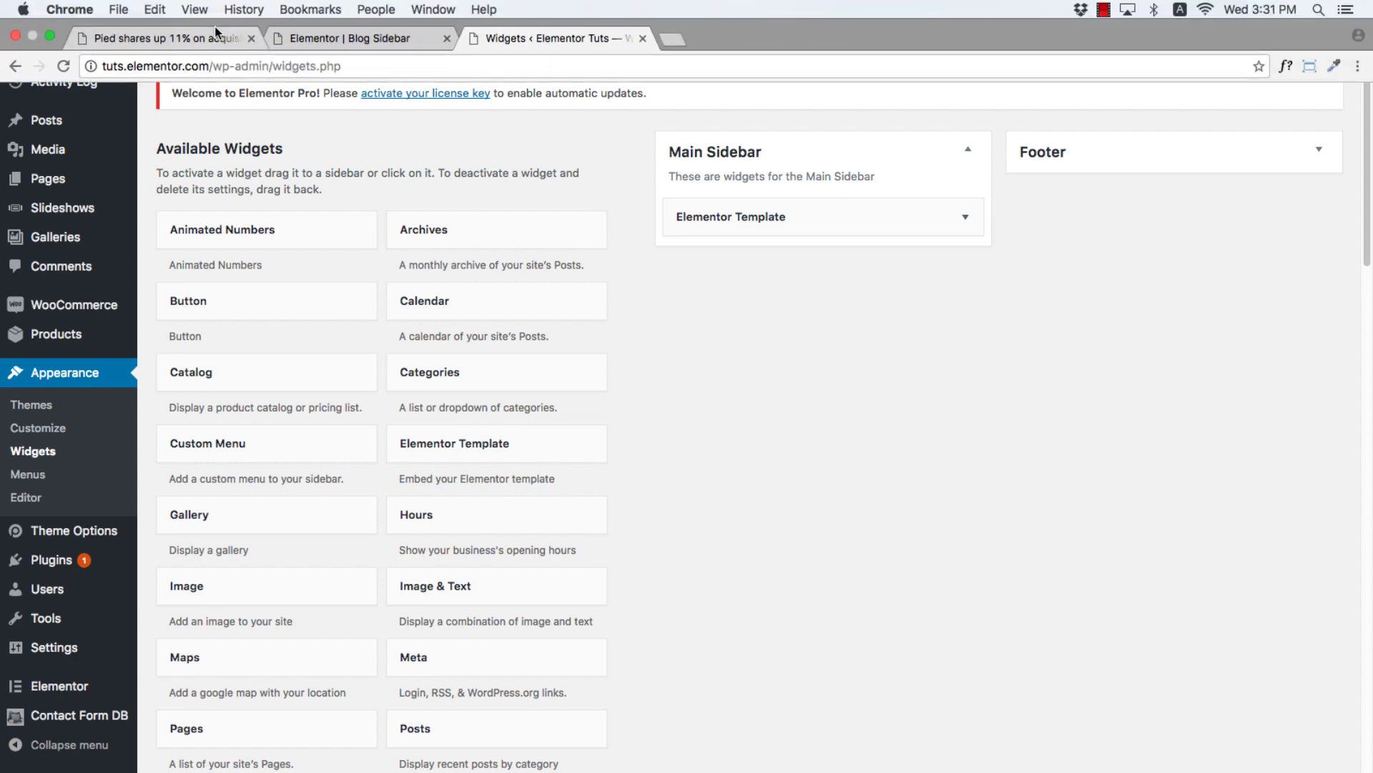
pyautogui.click(180, 33)
pyautogui.click(349, 65)
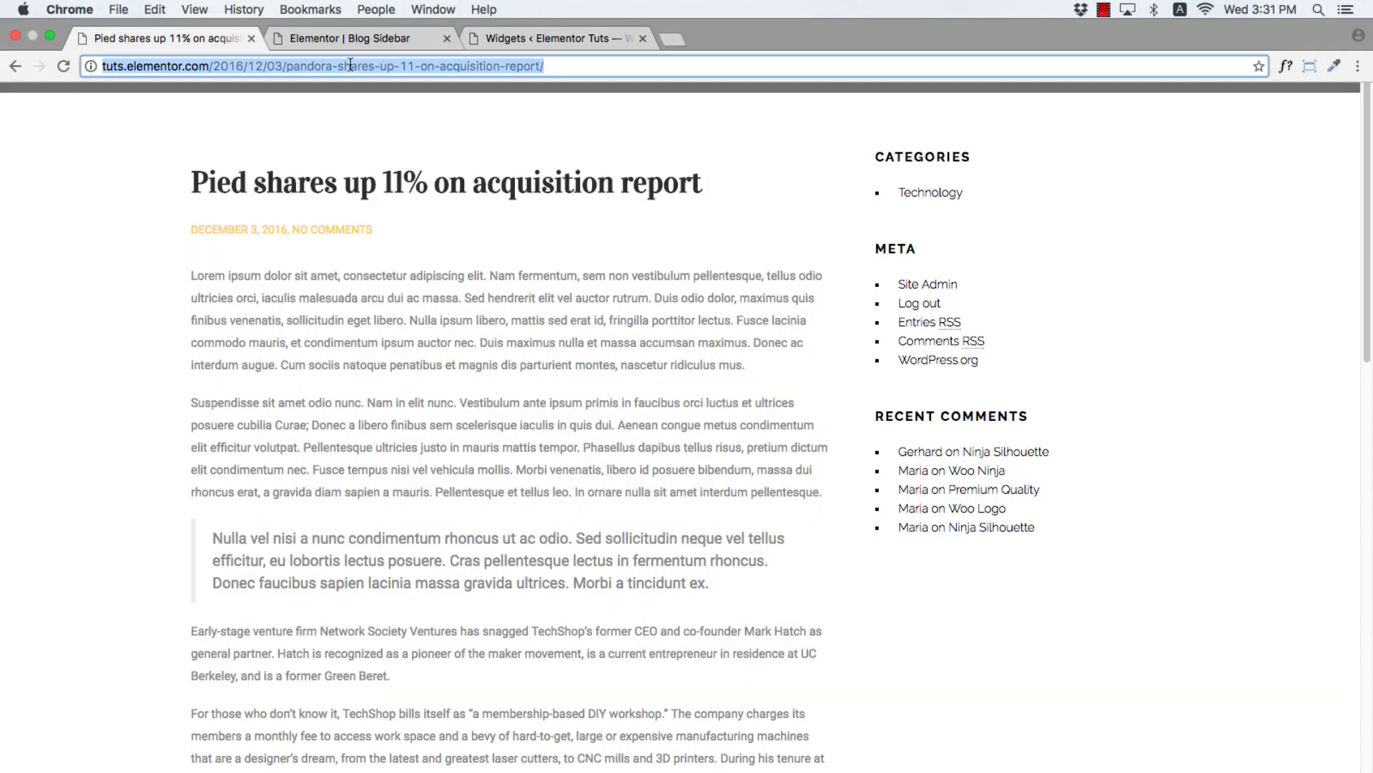
pyautogui.press('Return')
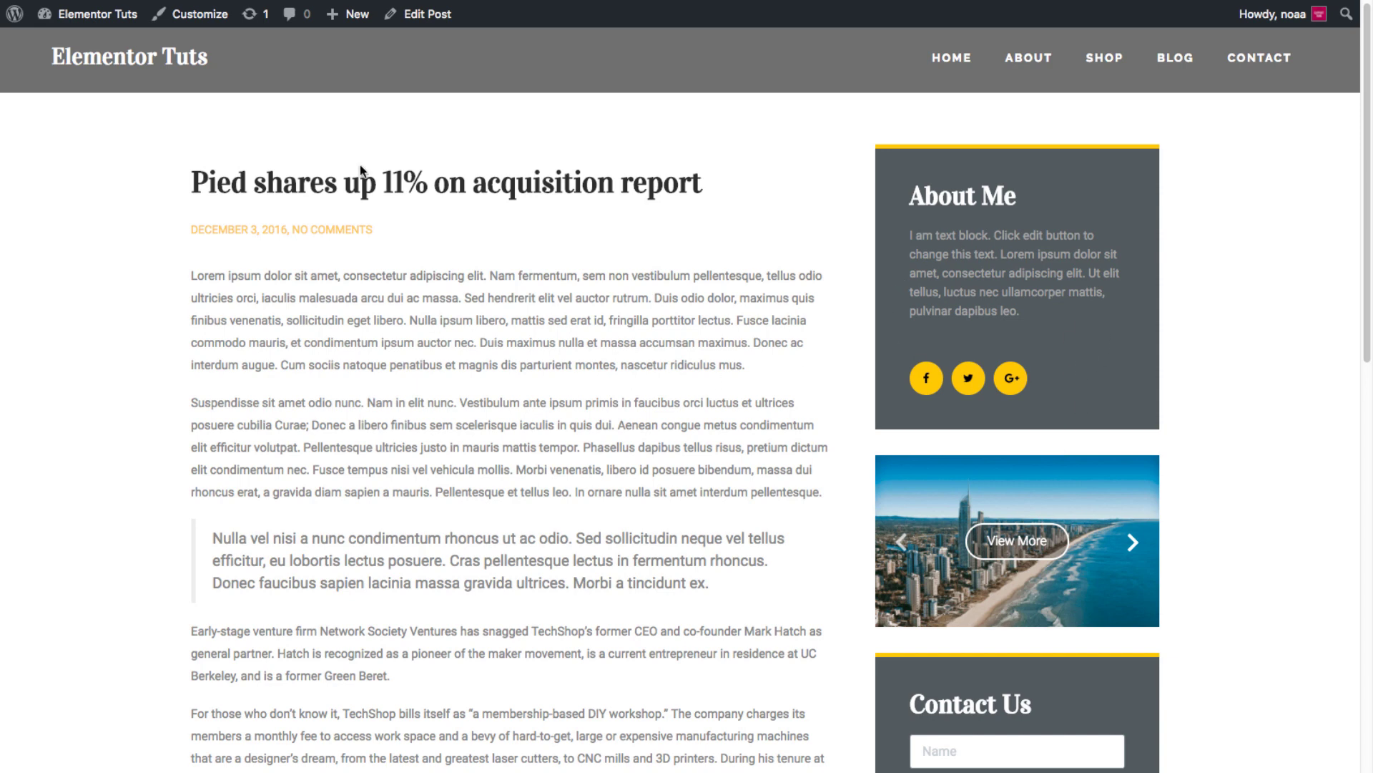
# Set the About Me section's background image to the wave photo bg2.jpg.
pyautogui.click(316, 39)
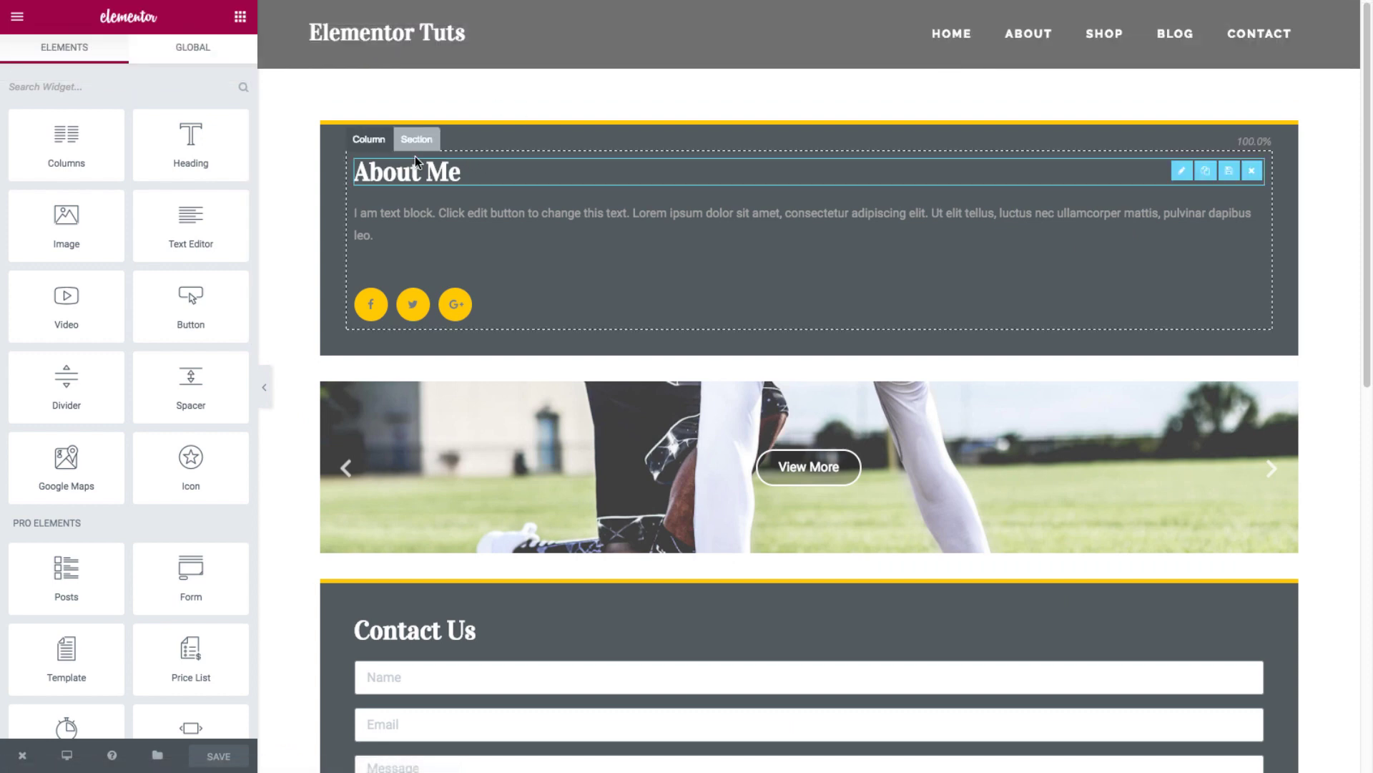
pyautogui.click(414, 143)
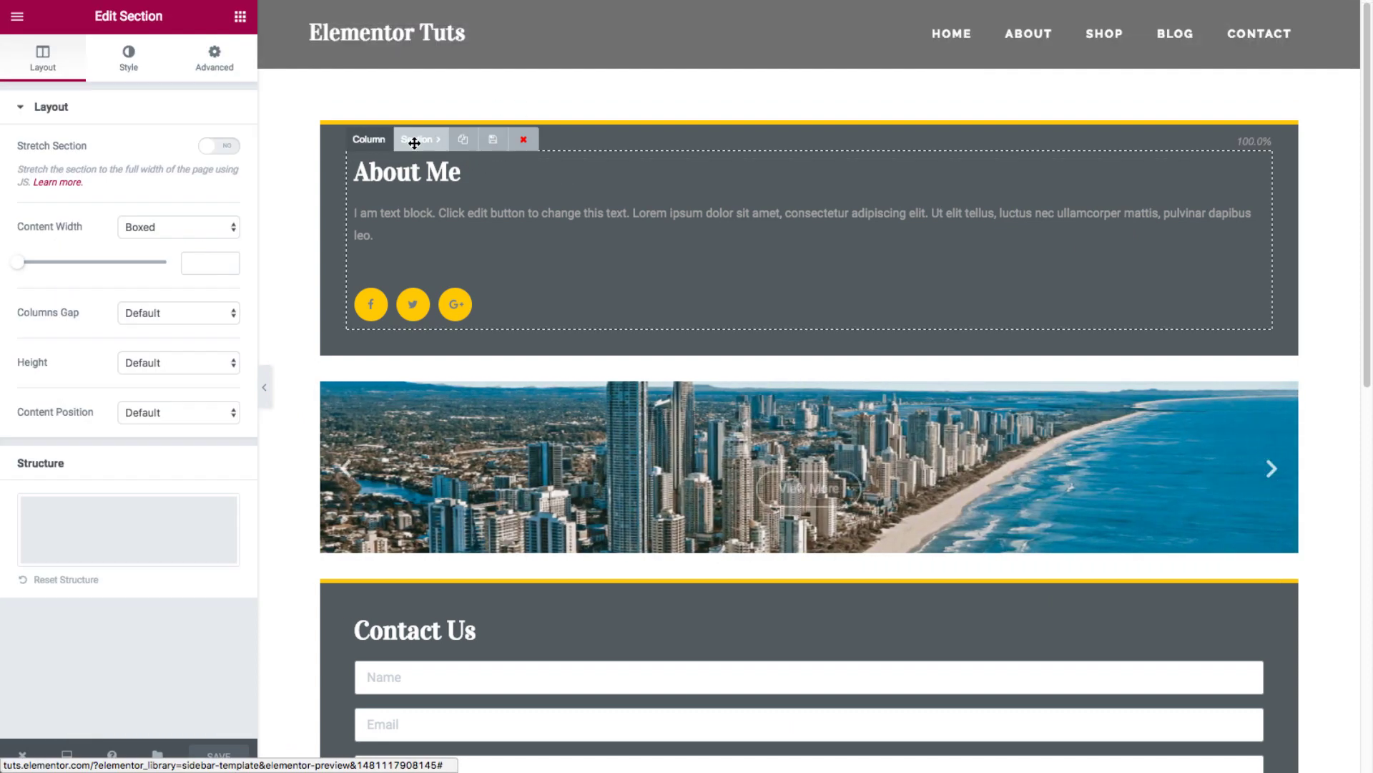
pyautogui.click(119, 81)
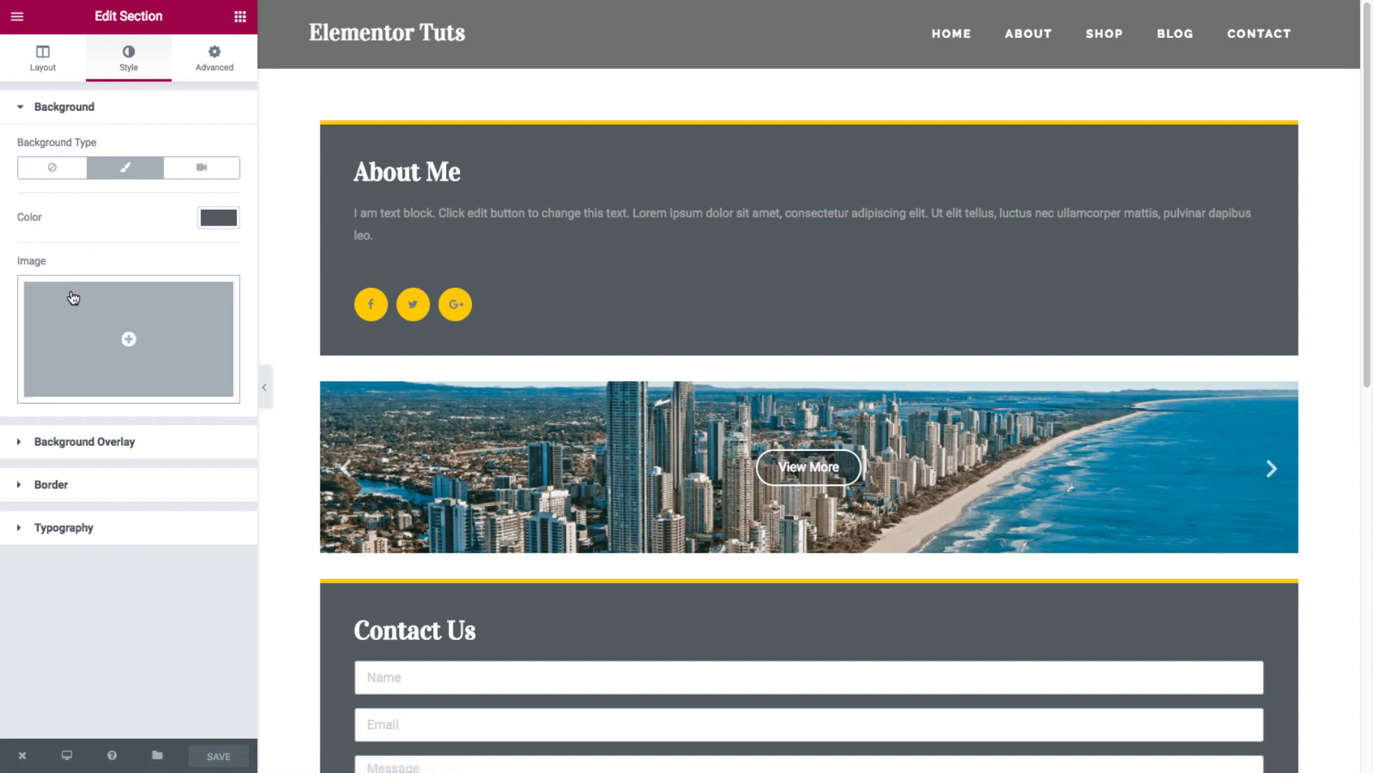
pyautogui.click(114, 306)
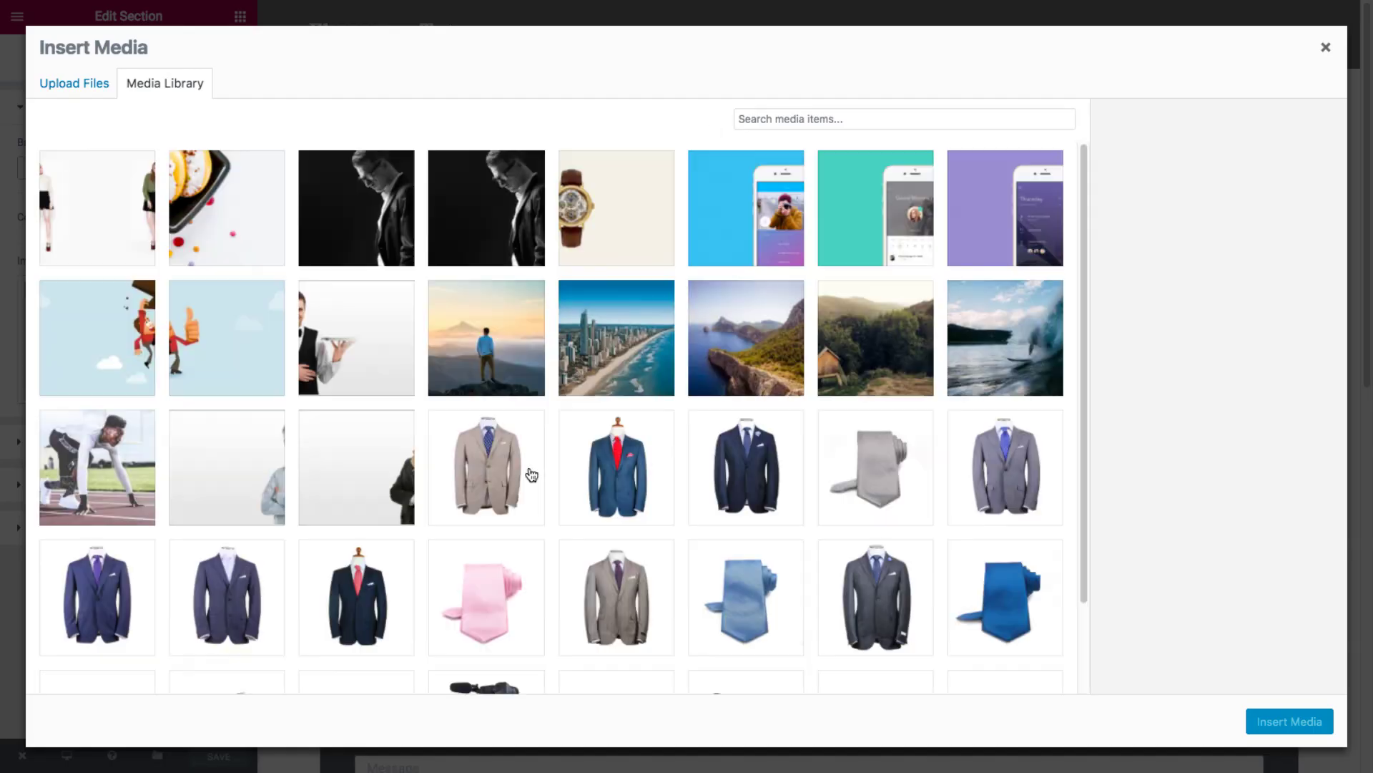
pyautogui.scroll(-2, 530, 474)
pyautogui.scroll(-5, 531, 474)
pyautogui.scroll(-1, 533, 533)
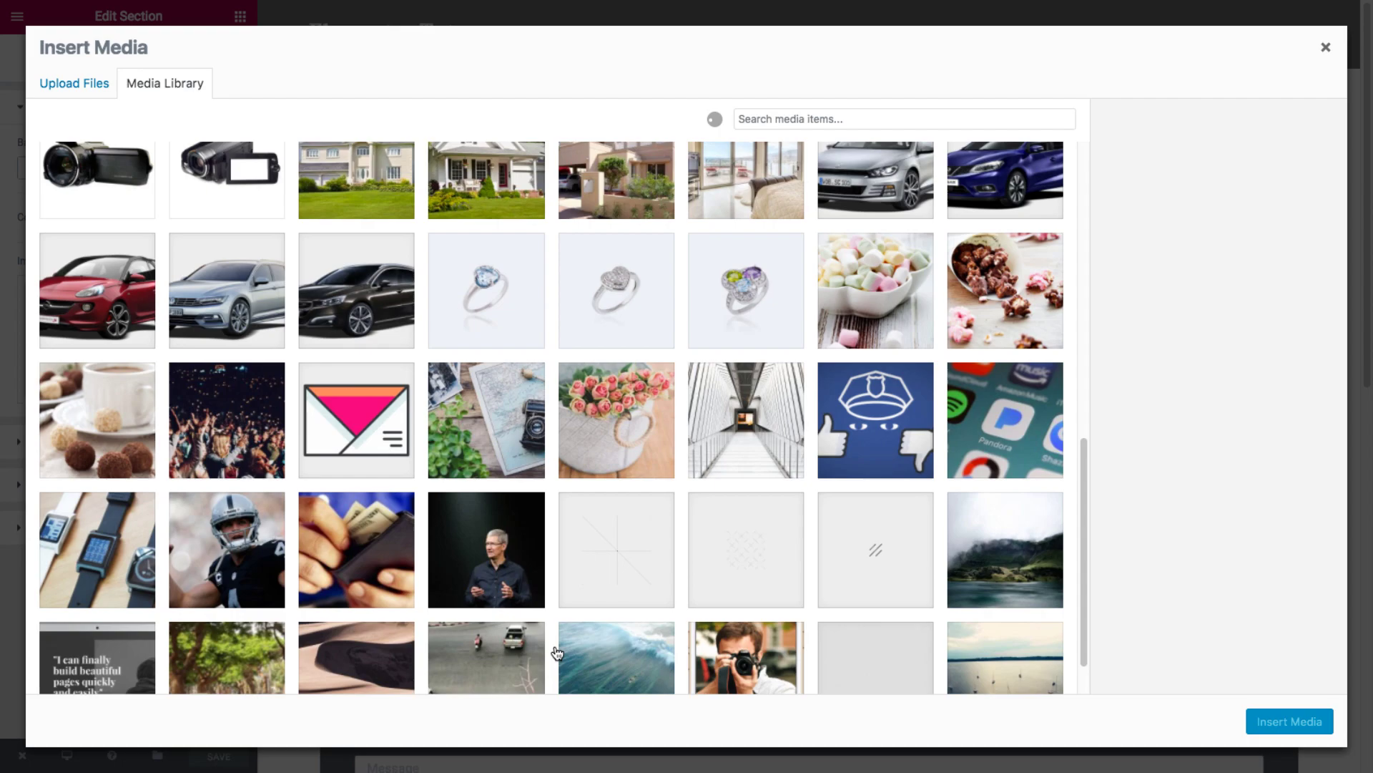
pyautogui.click(572, 655)
pyautogui.click(1291, 721)
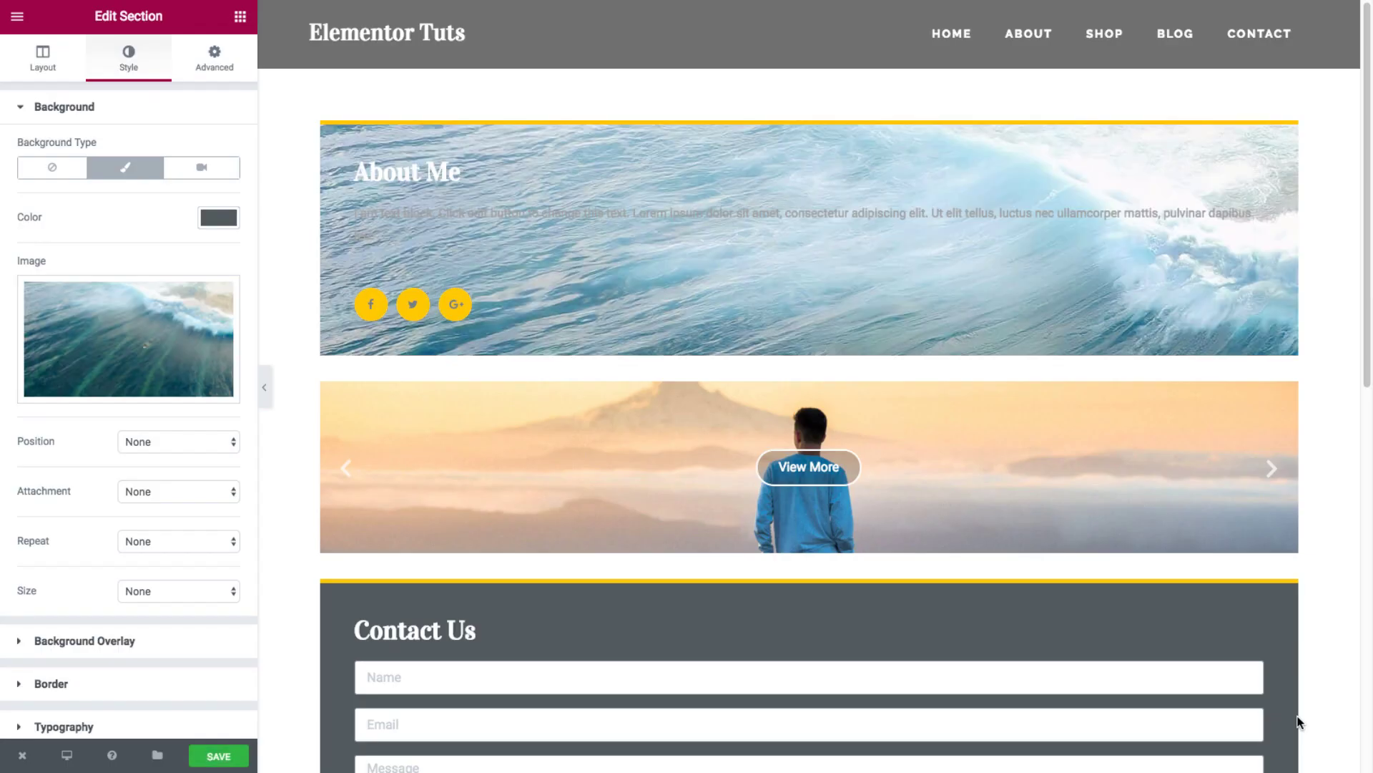
# Add a Classic black background overlay at 0.5 opacity and save the template.
pyautogui.click(97, 642)
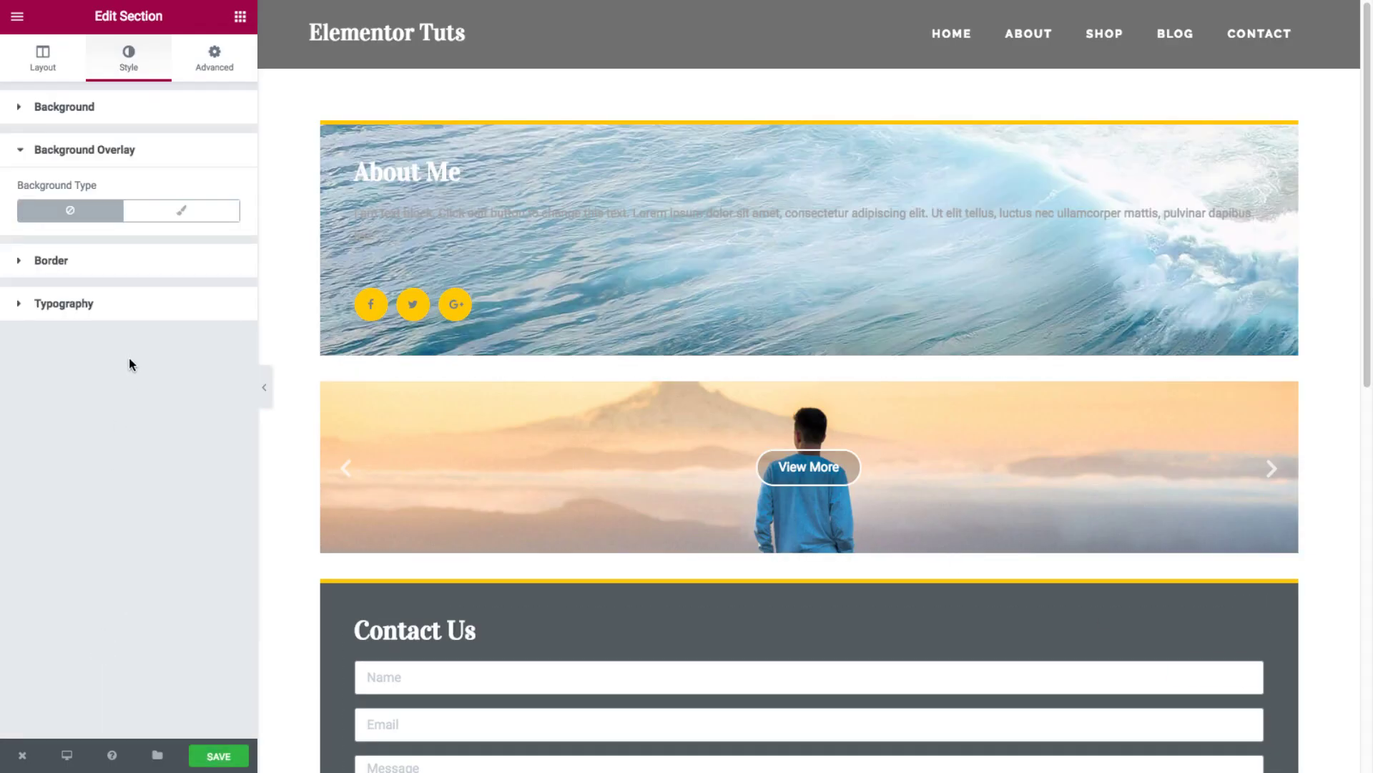
pyautogui.click(145, 212)
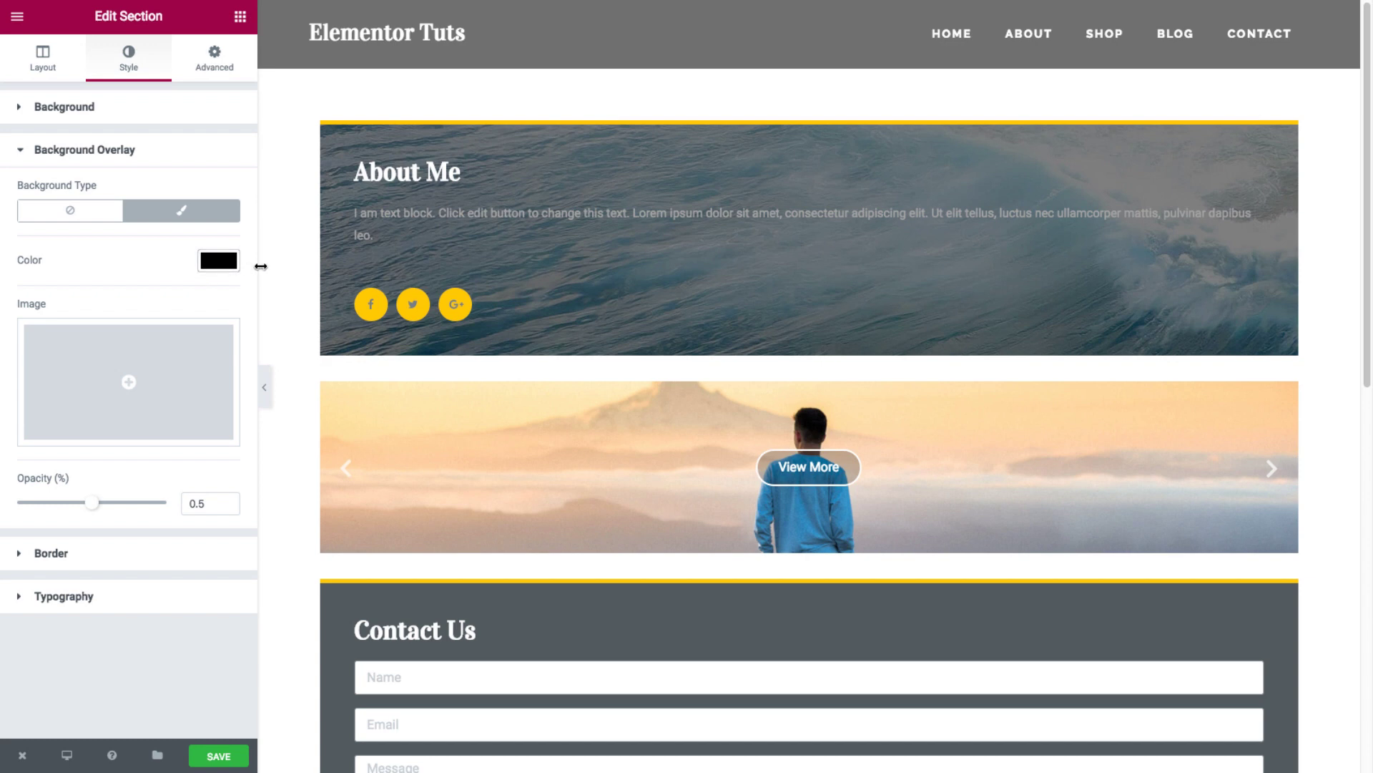
pyautogui.click(218, 756)
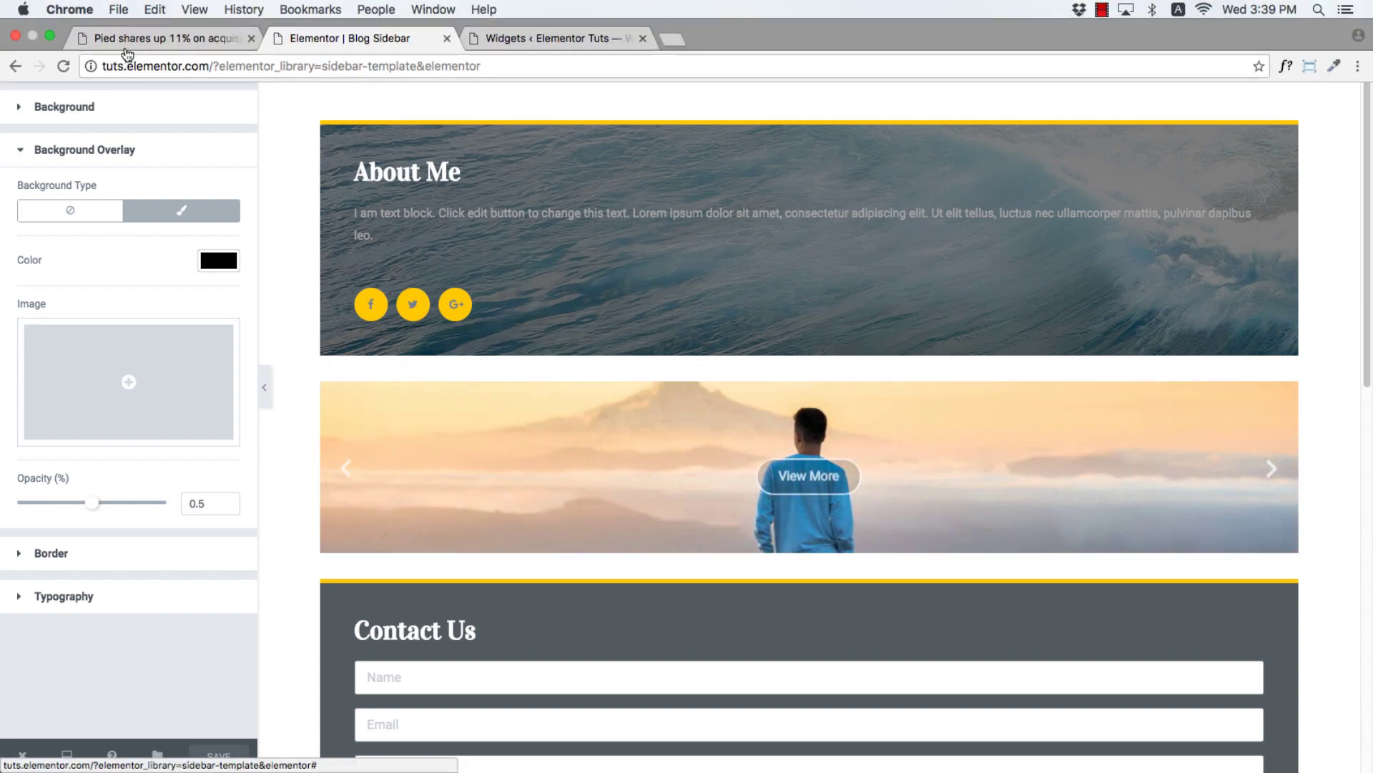
# Reload the Pied shares article to see the darkened wave About Me box.
pyautogui.click(129, 40)
pyautogui.press('super+l')
pyautogui.press('Return')
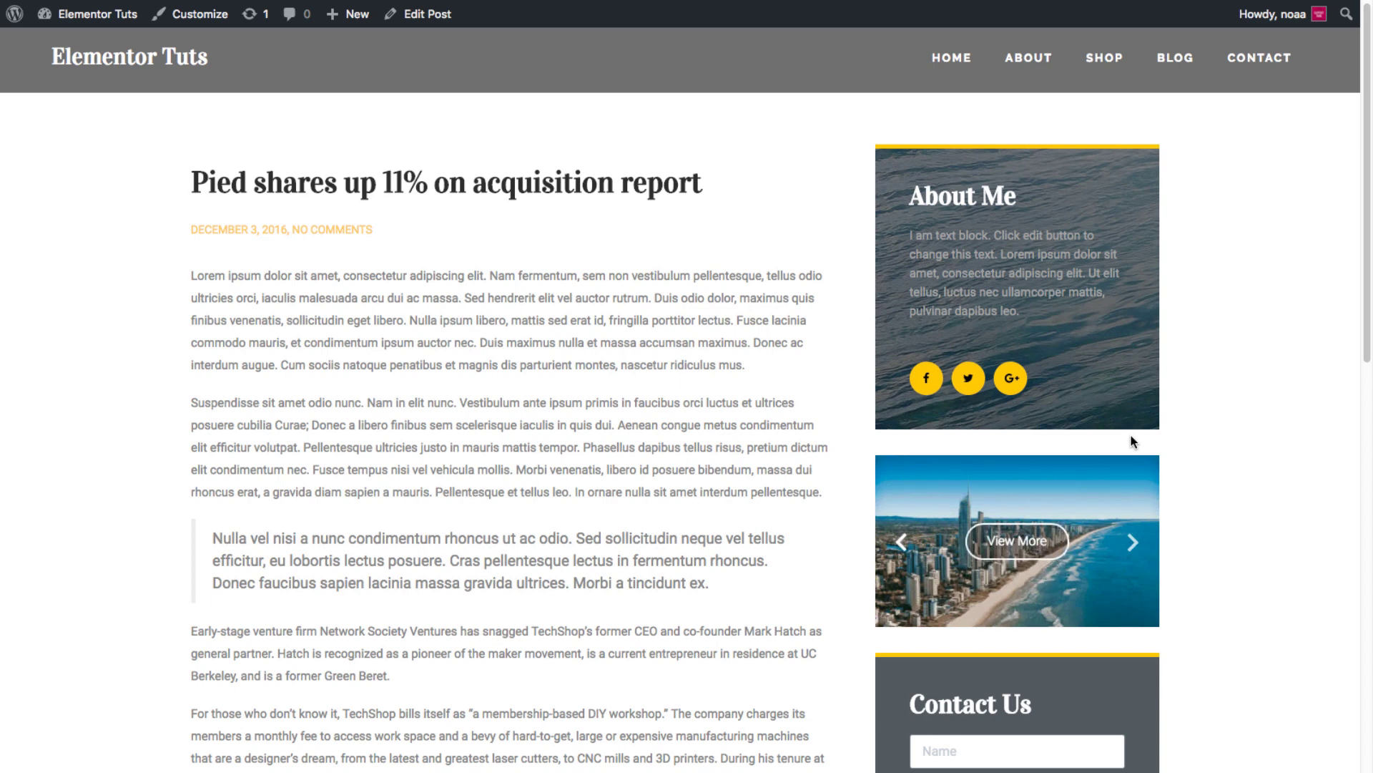
# Create a new page in Elementor with a Template widget showing the Newsletter Box template.
pyautogui.moveTo(351, 13)
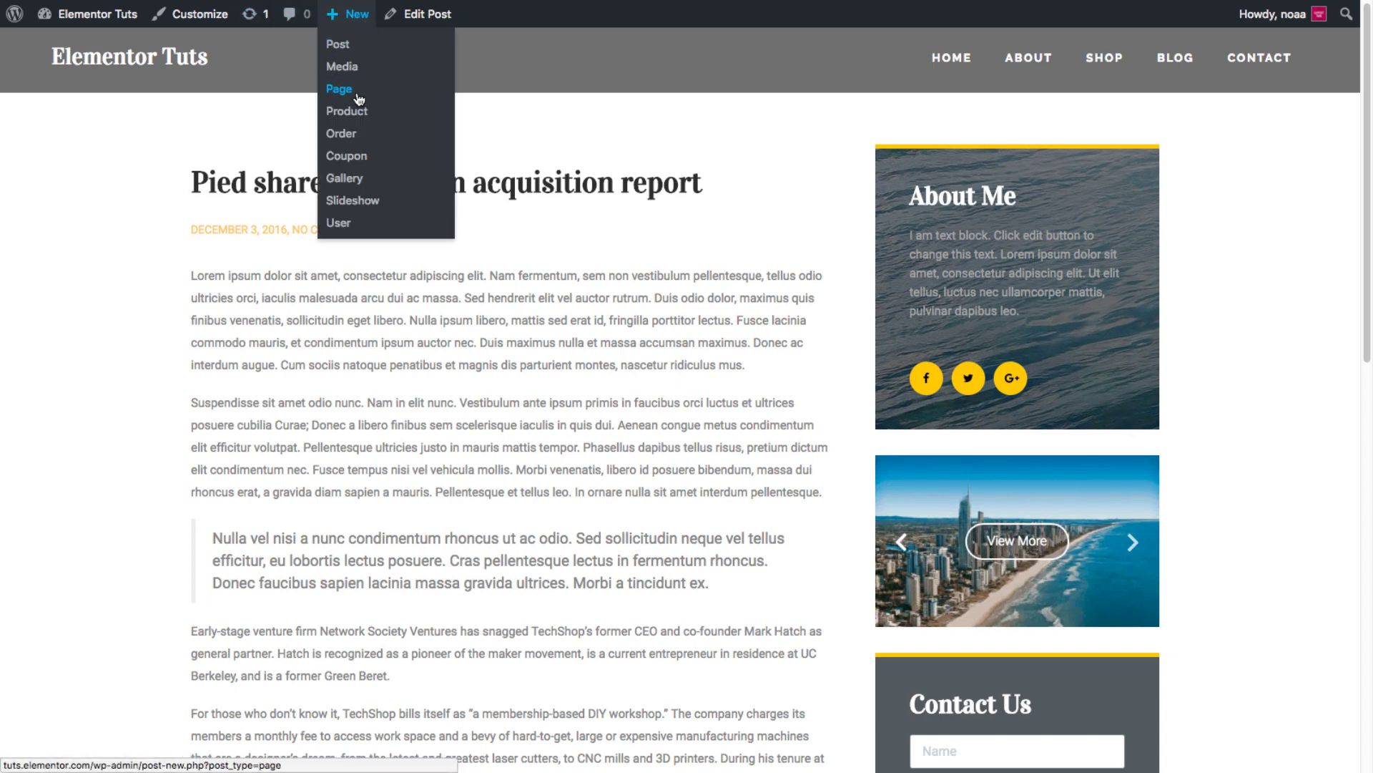
pyautogui.click(359, 99)
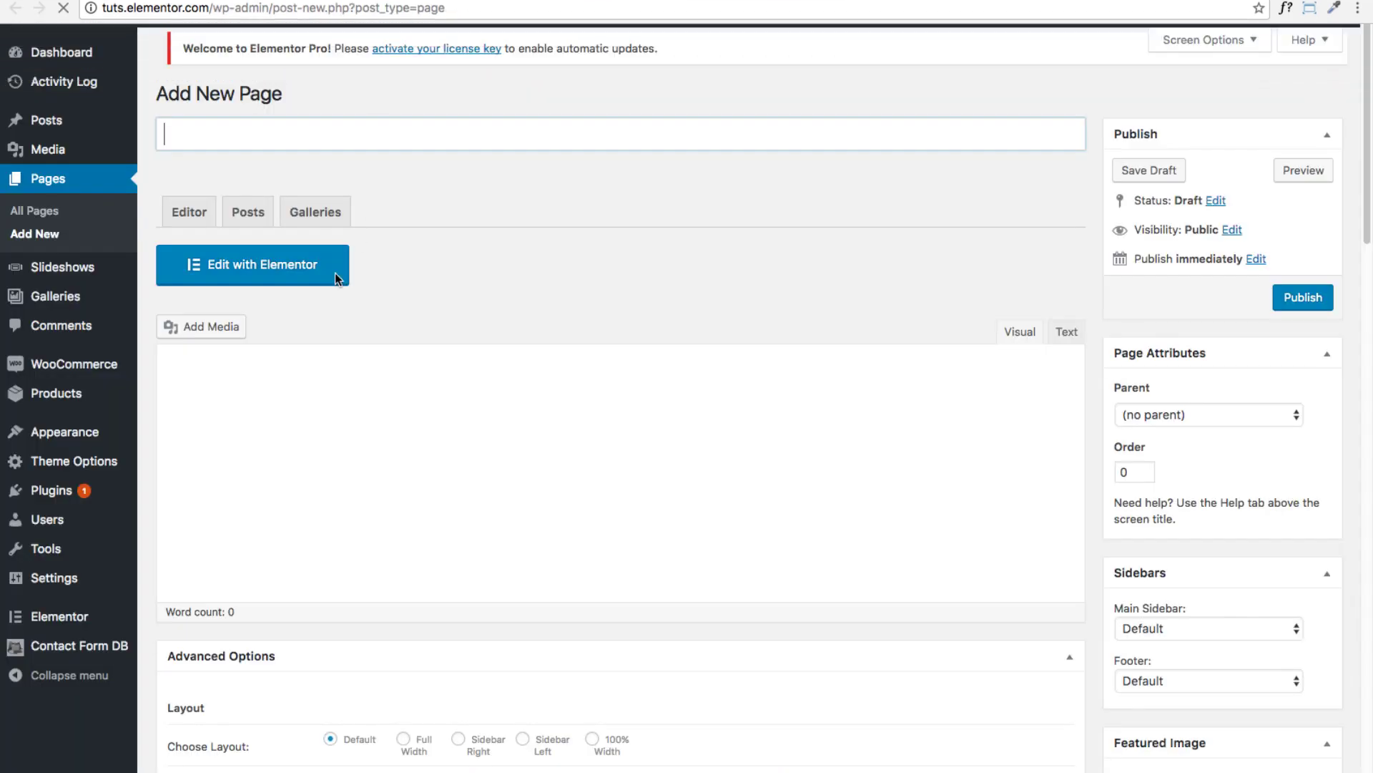
pyautogui.click(335, 272)
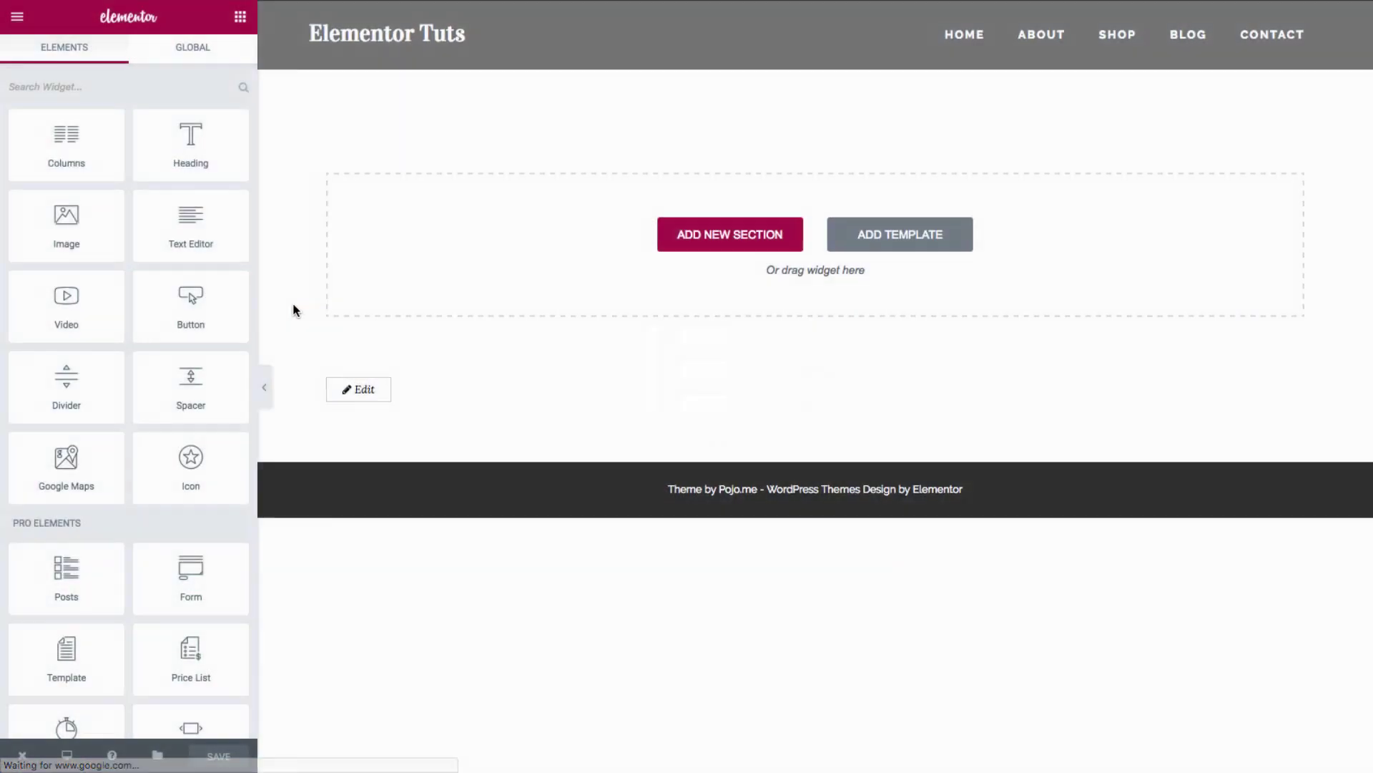
pyautogui.scroll(-1, 136, 644)
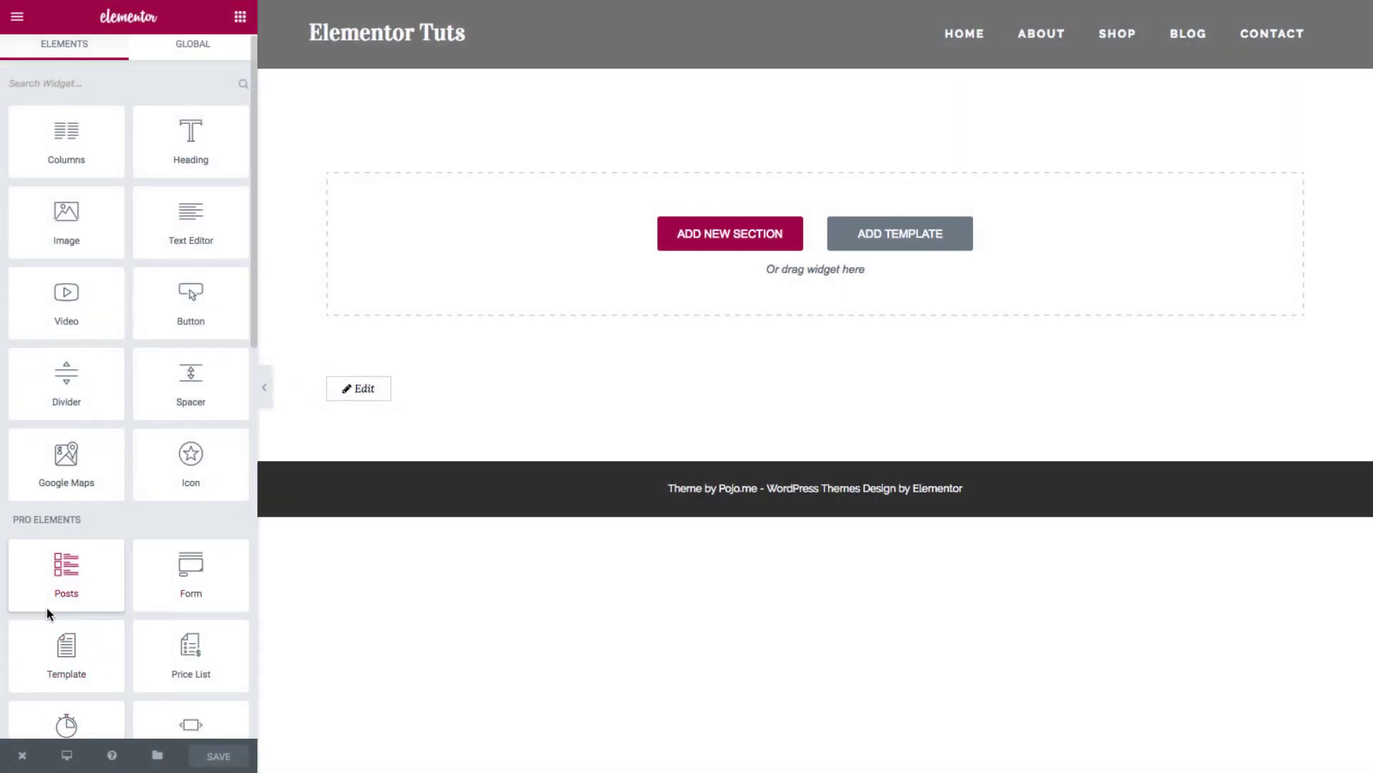
pyautogui.moveTo(94, 671); pyautogui.dragTo(573, 224)
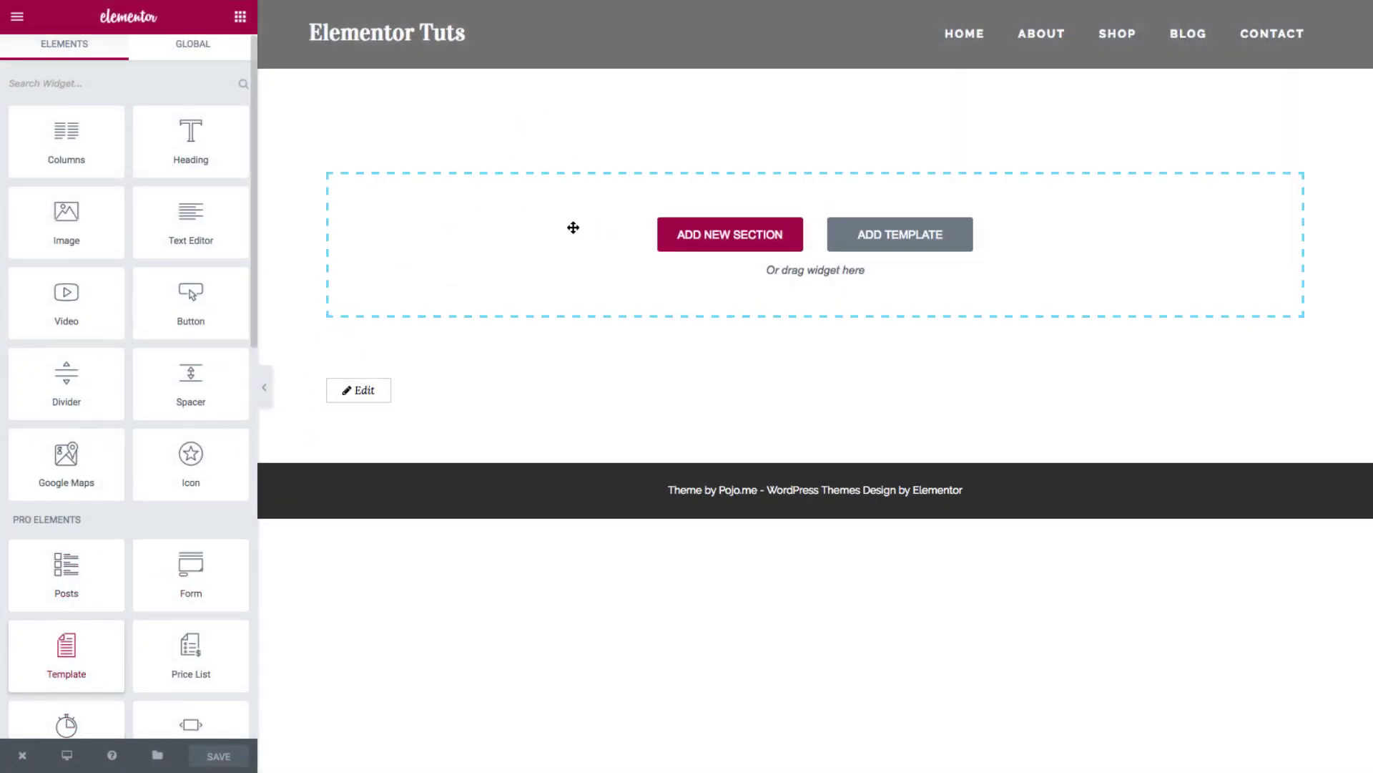
pyautogui.click(80, 170)
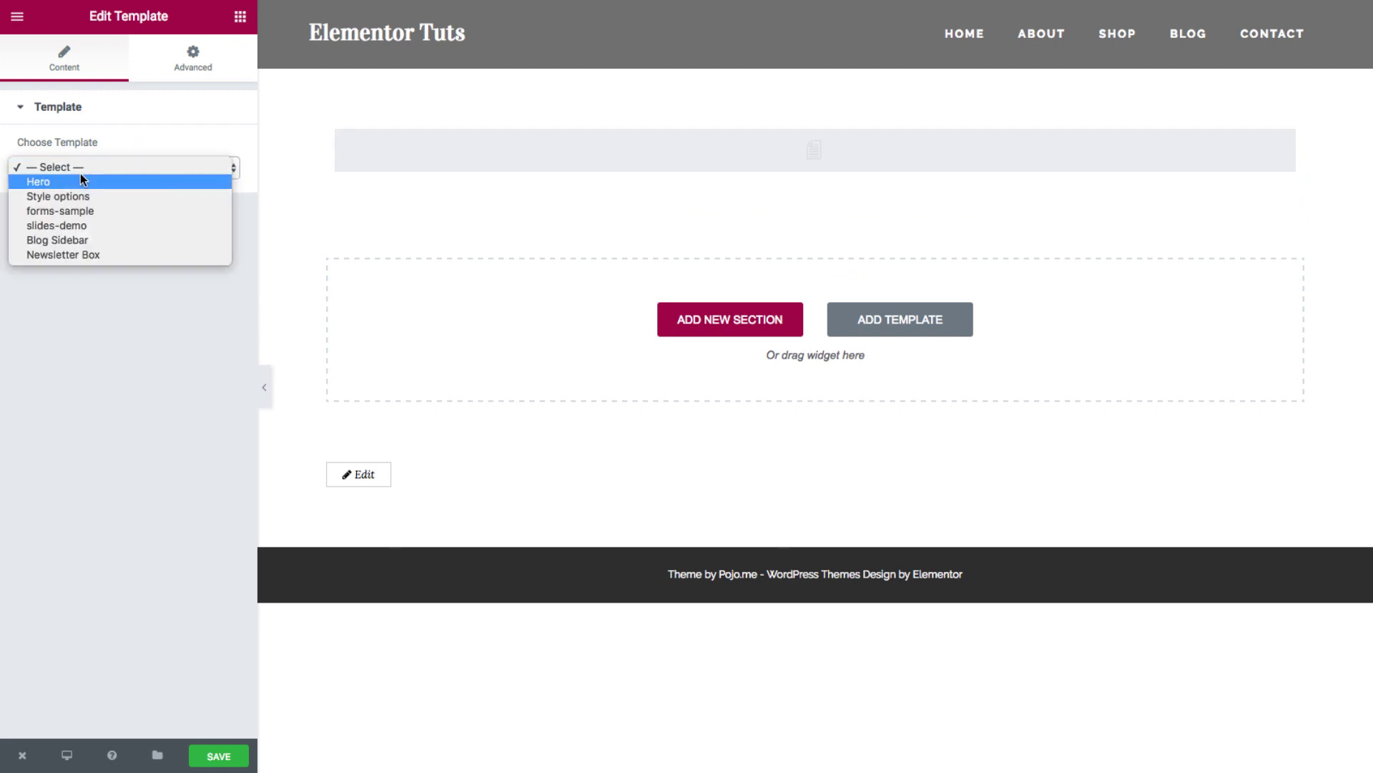
pyautogui.click(109, 254)
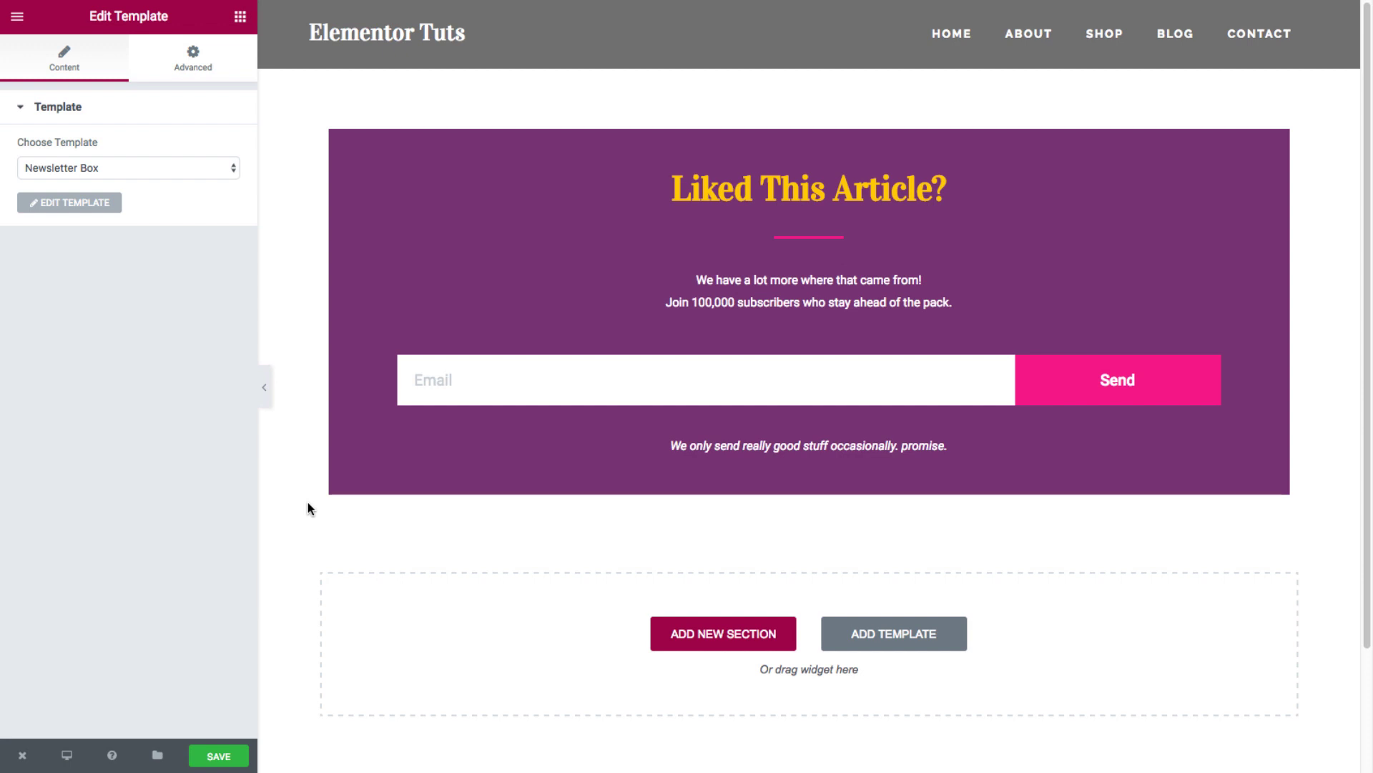
# Exit to the WordPress dashboard, leaving the page unsaved.
pyautogui.moveTo(18, 755)
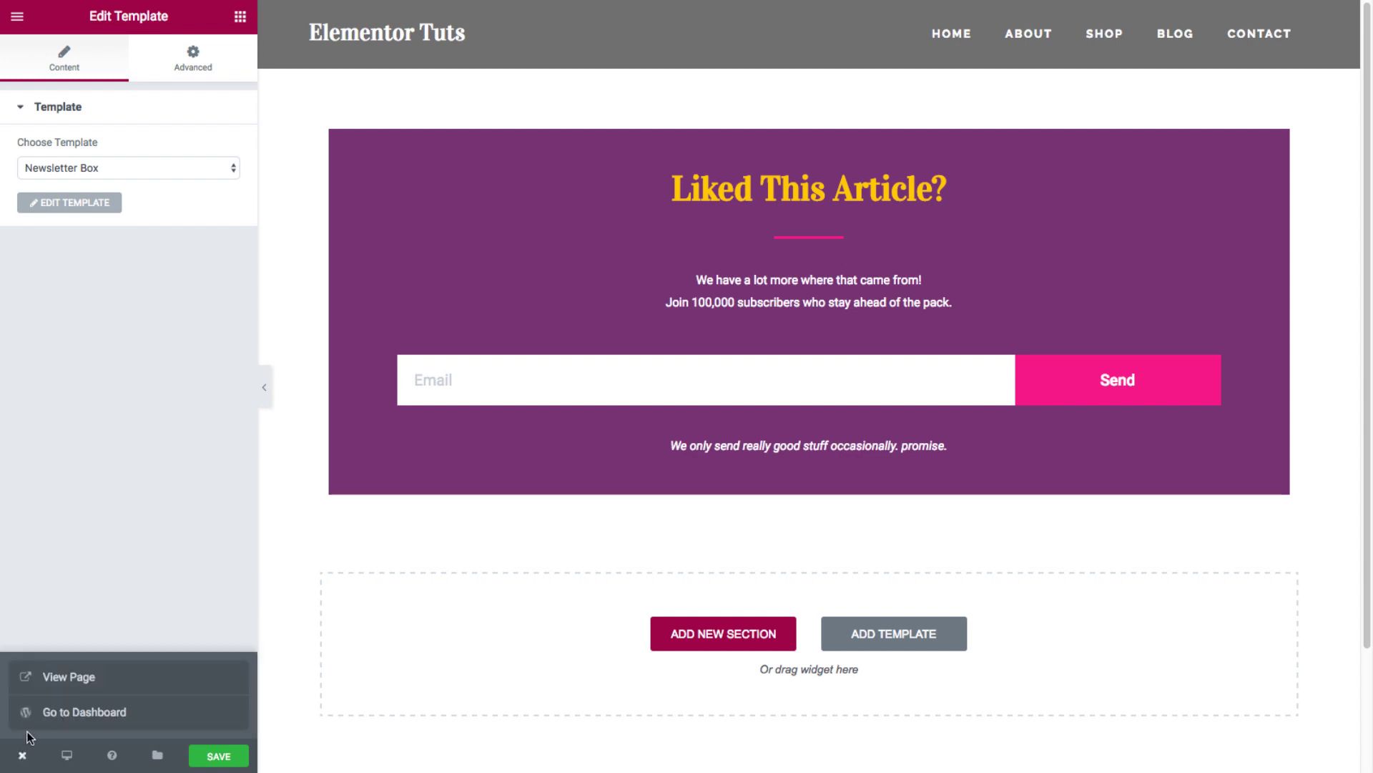
pyautogui.click(39, 724)
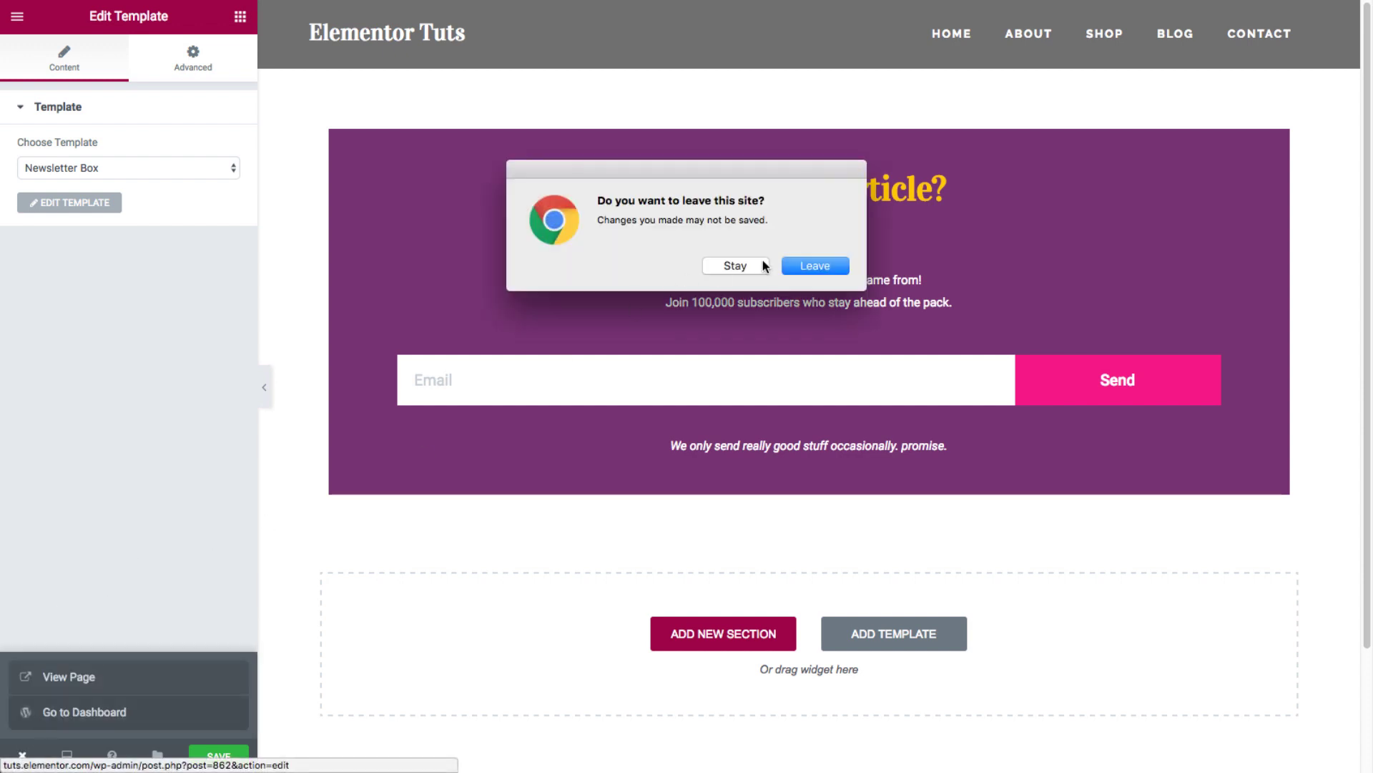
pyautogui.click(818, 265)
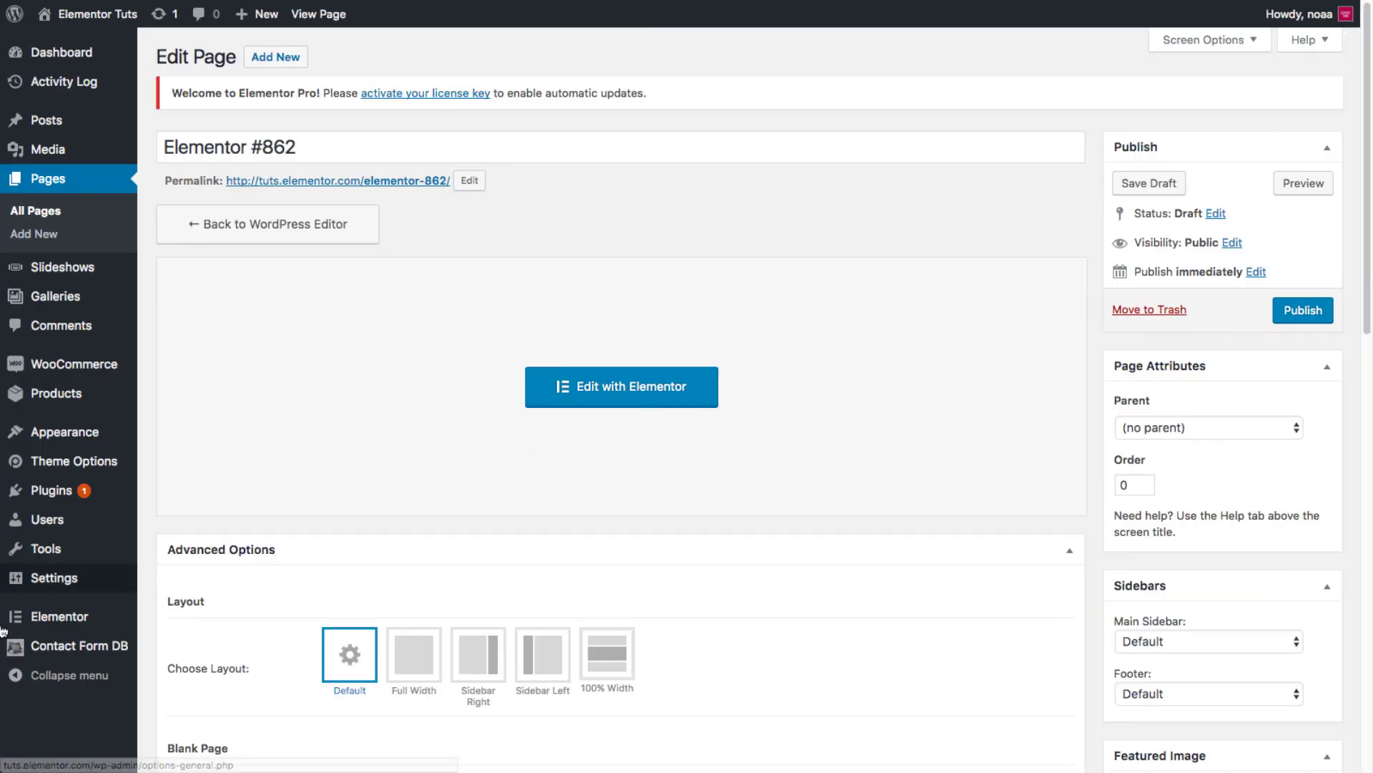
# In My Library, select the Newsletter Box shortcode [elementor-template id="856"] for copying.
pyautogui.moveTo(25, 621)
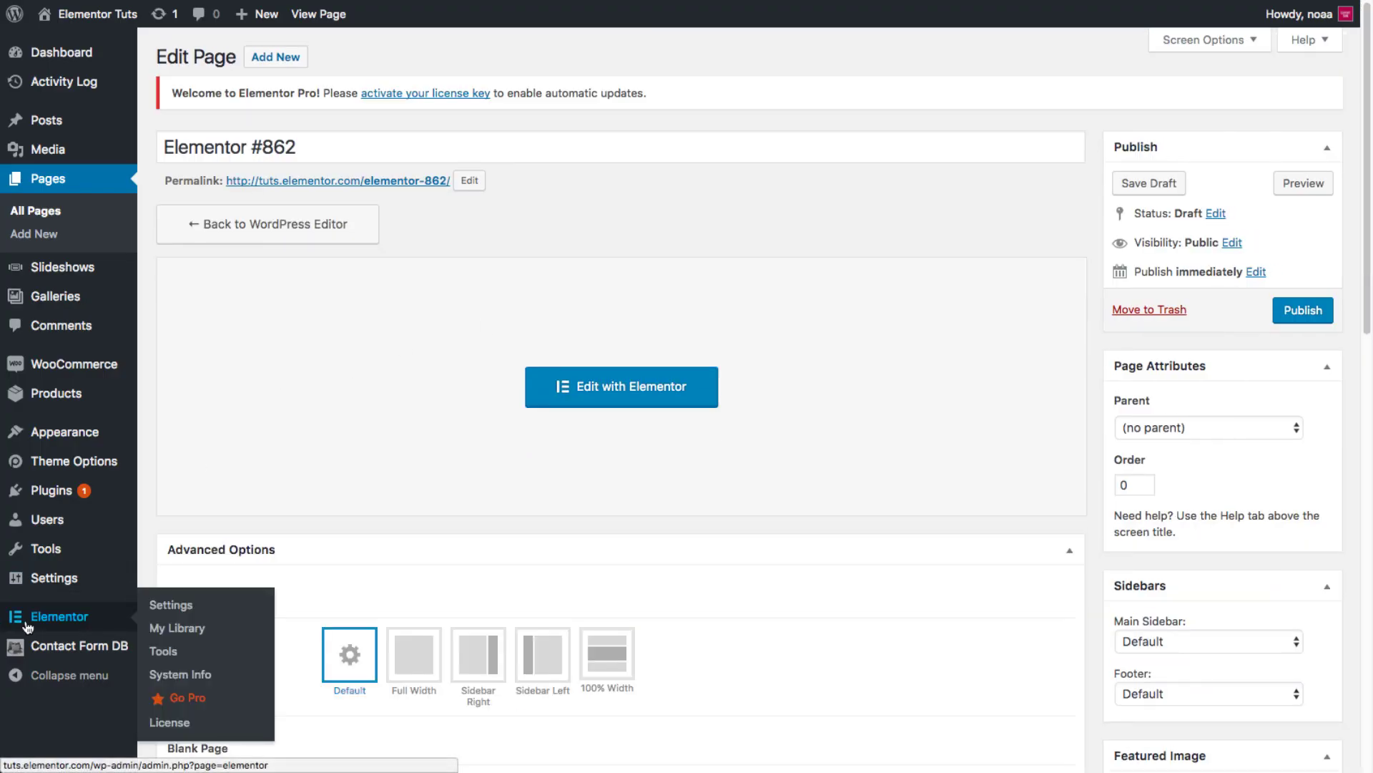
pyautogui.click(178, 629)
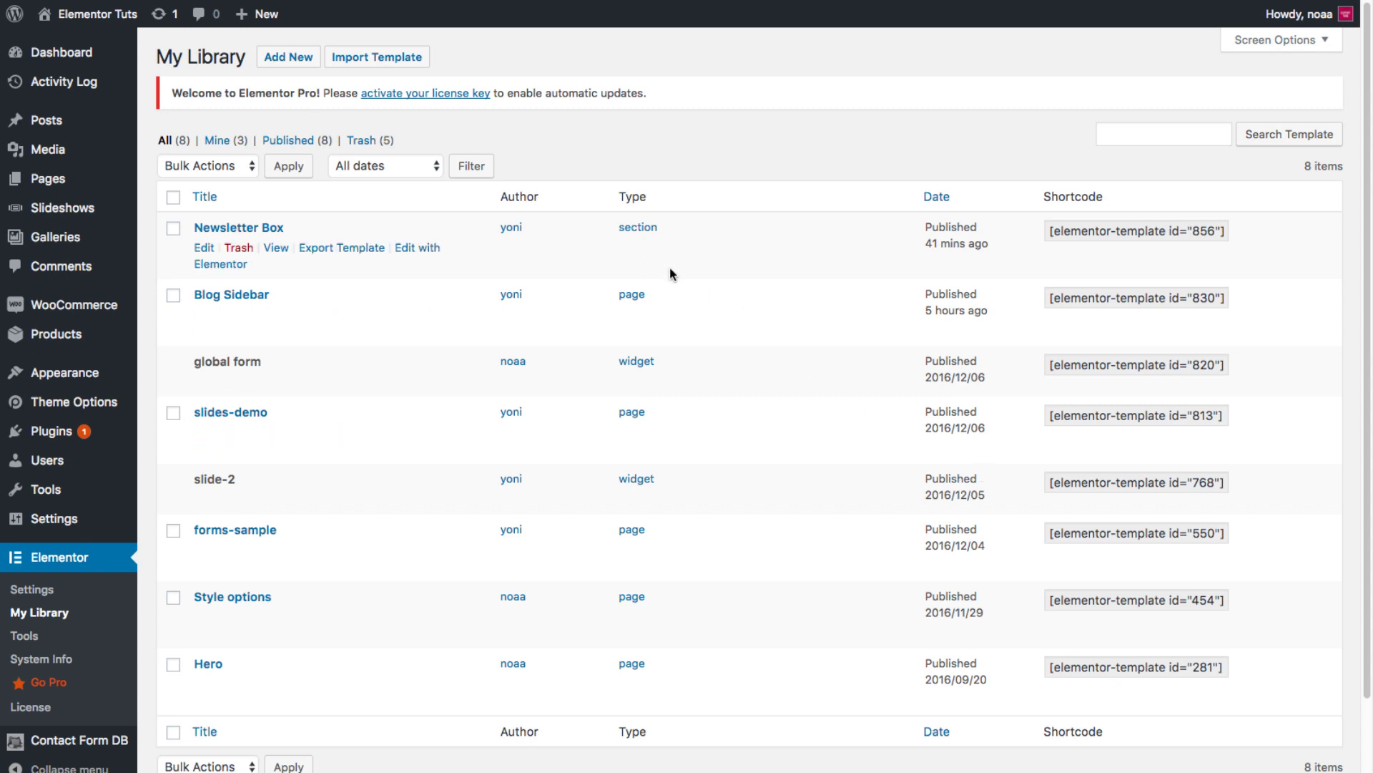
pyautogui.click(1155, 229)
pyautogui.hotkey('ctrl', 'c')
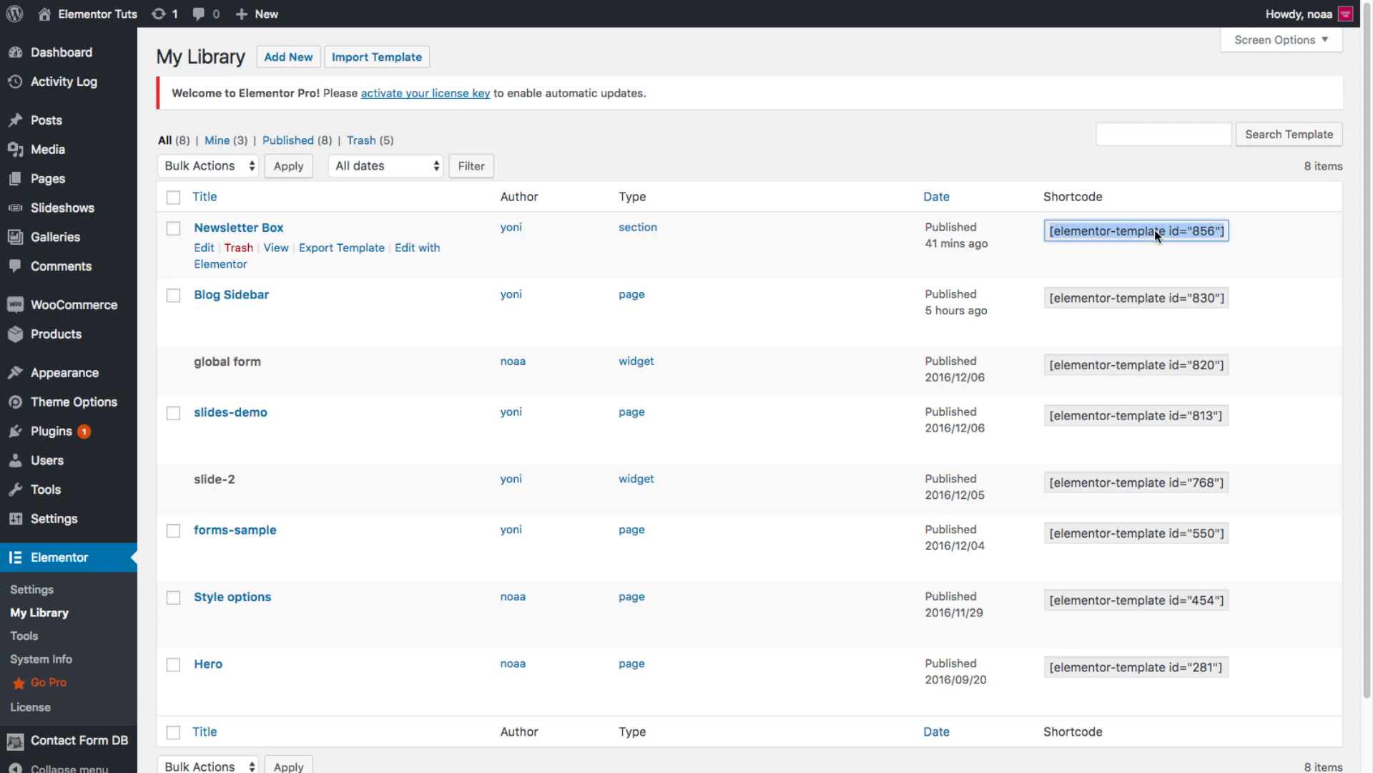
# Open the Pied shares article in the WordPress post editor.
pyautogui.moveTo(369, 27)
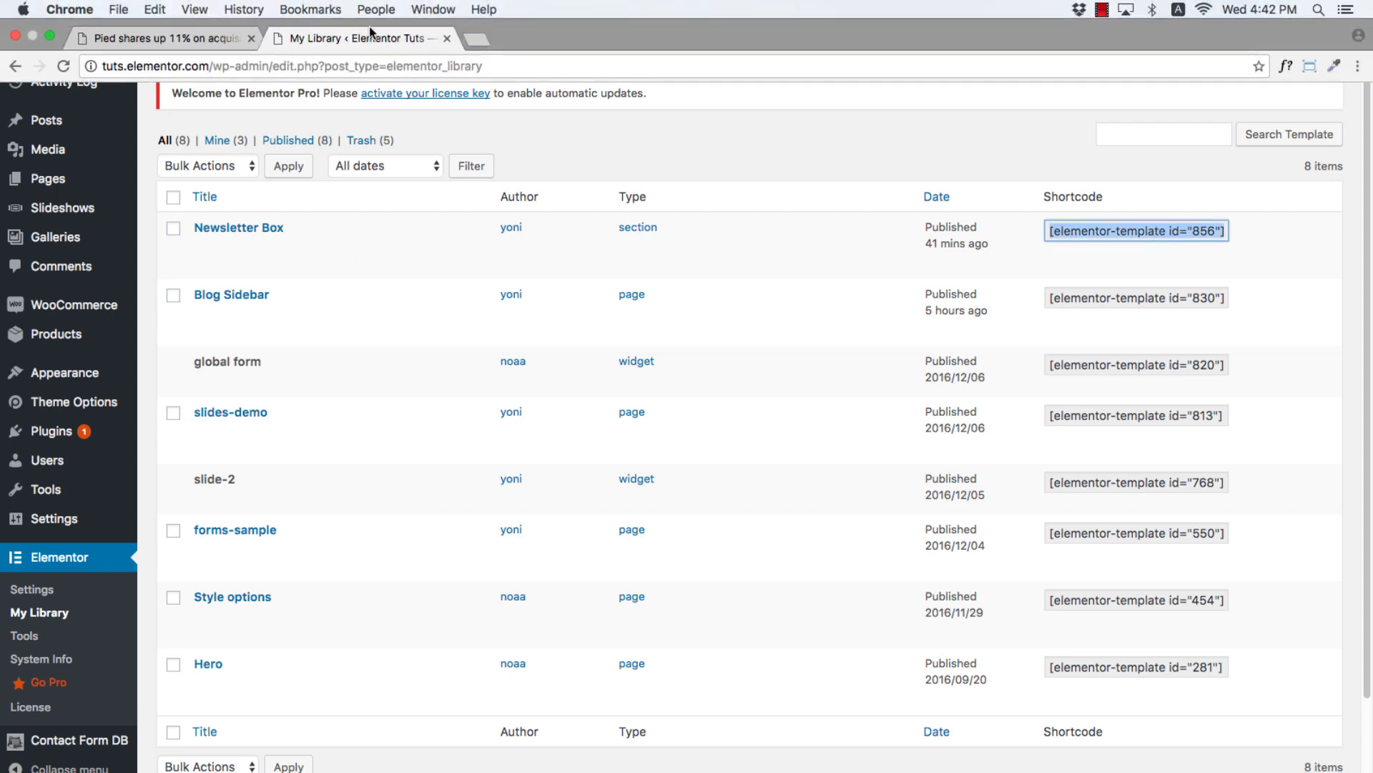
pyautogui.click(205, 37)
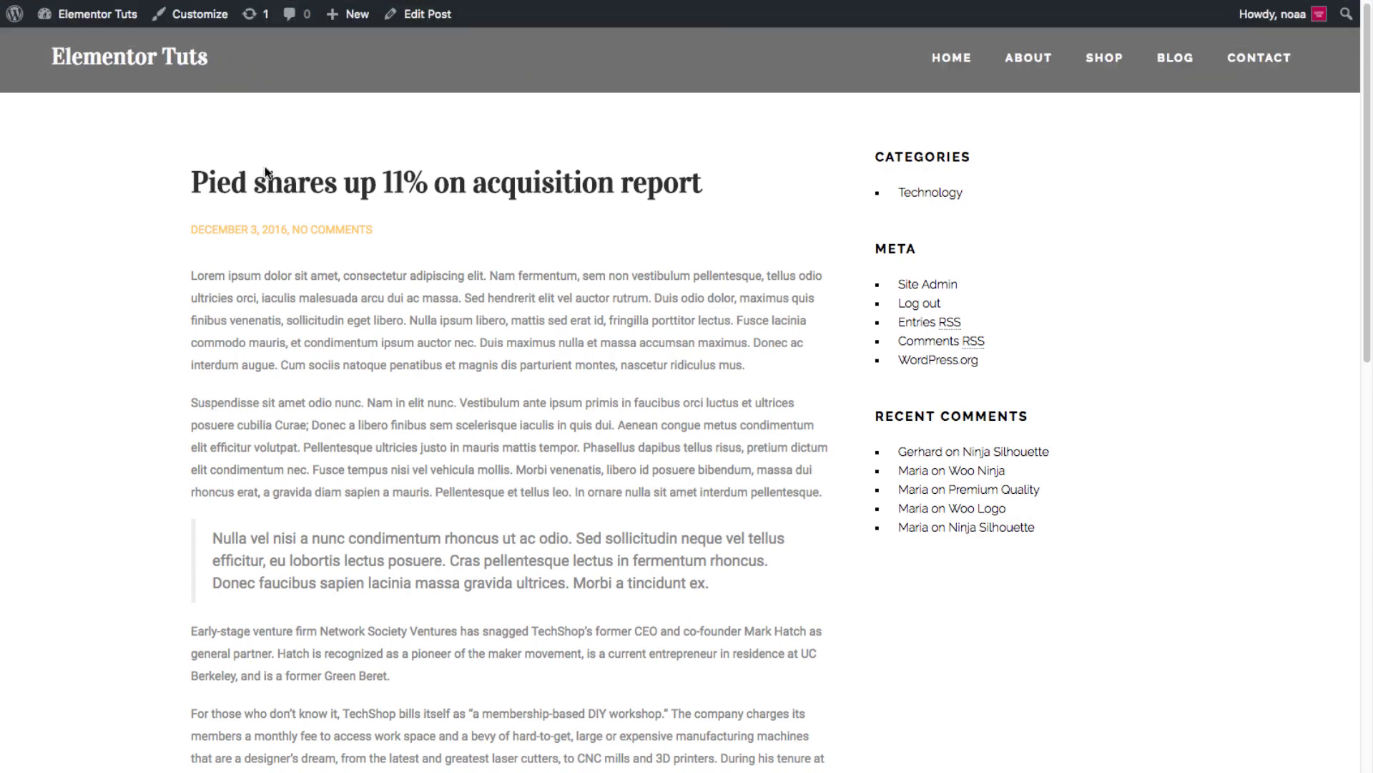
pyautogui.click(412, 13)
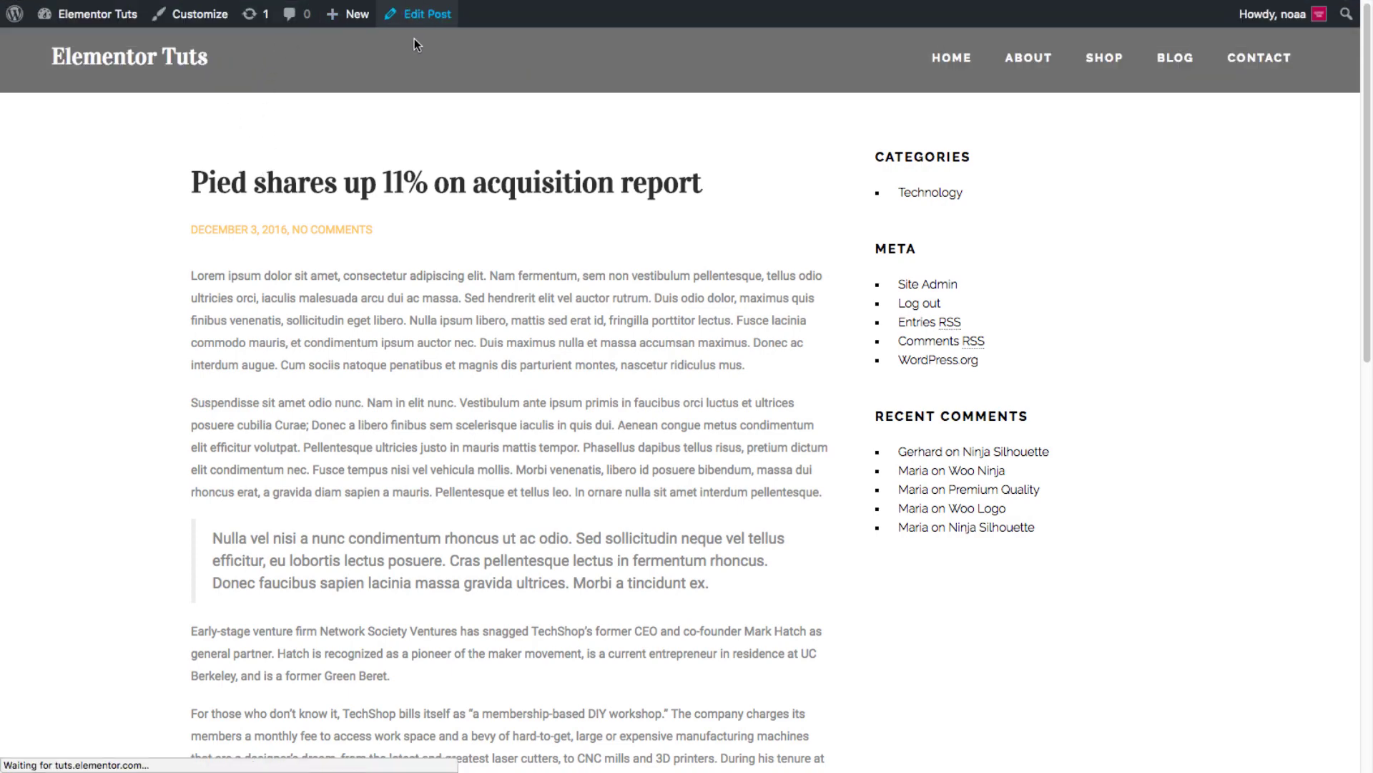
pyautogui.scroll(-10, 539, 439)
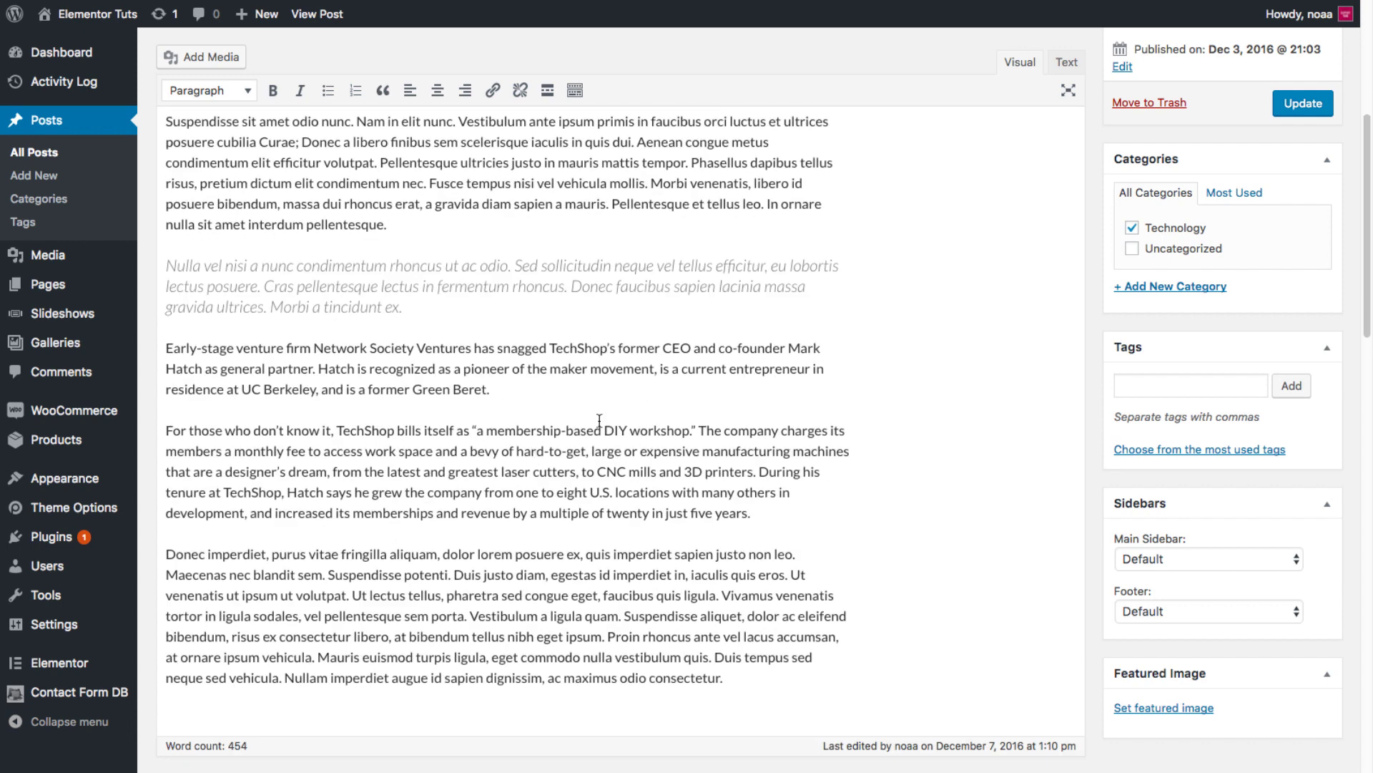
# Paste the [elementor-template id="856"] shortcode after 'Green Beret.' and update the post.
pyautogui.click(588, 392)
pyautogui.press('Return')
pyautogui.press('Return')
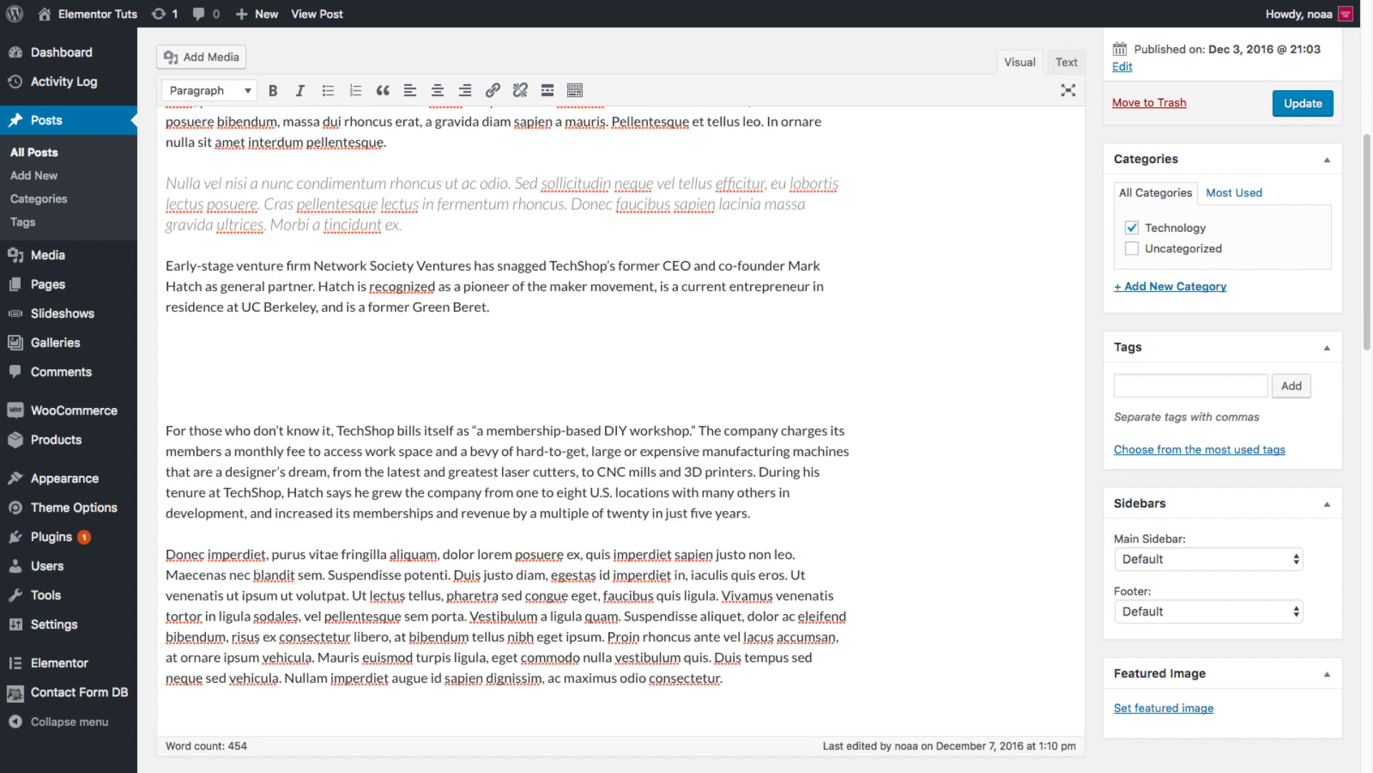
pyautogui.hotkey('ctrl', 'v')
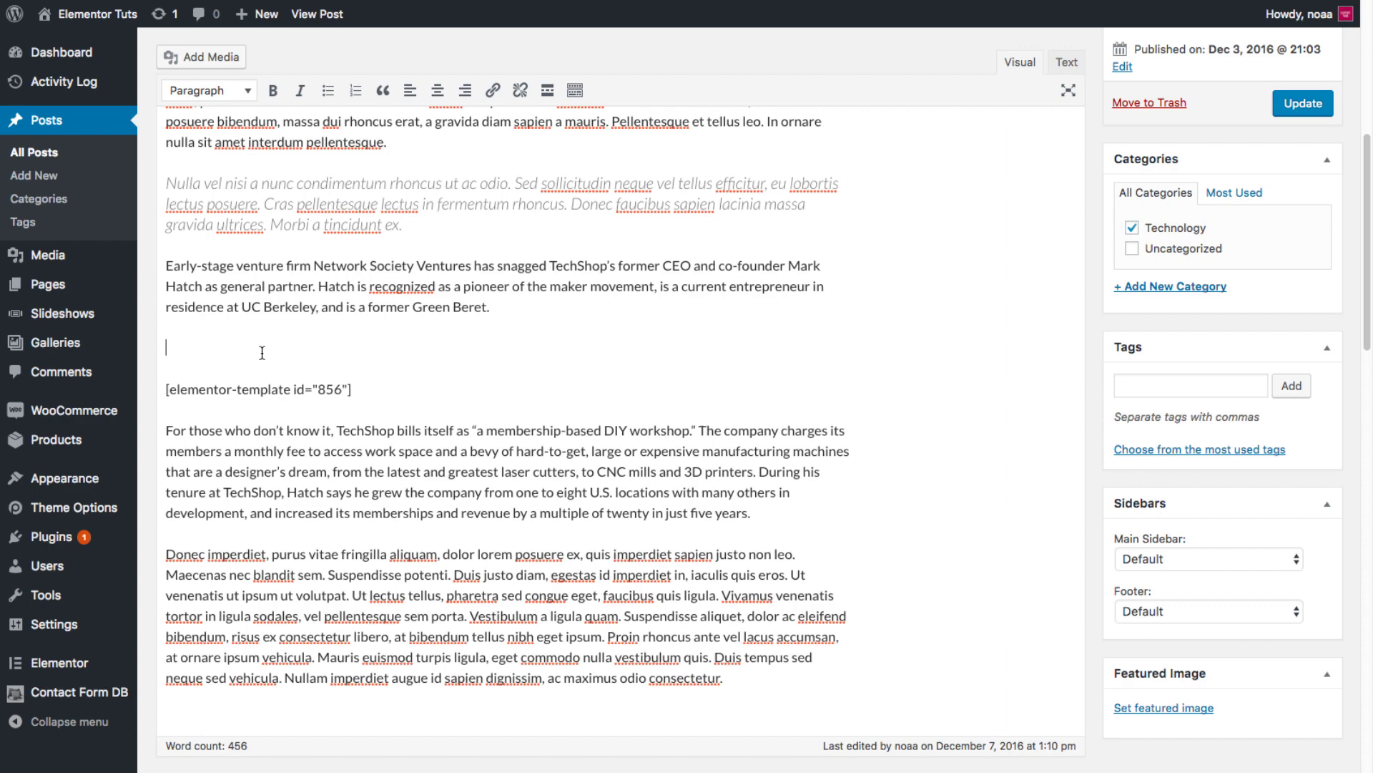
pyautogui.press('BackSpace')
pyautogui.click(1303, 109)
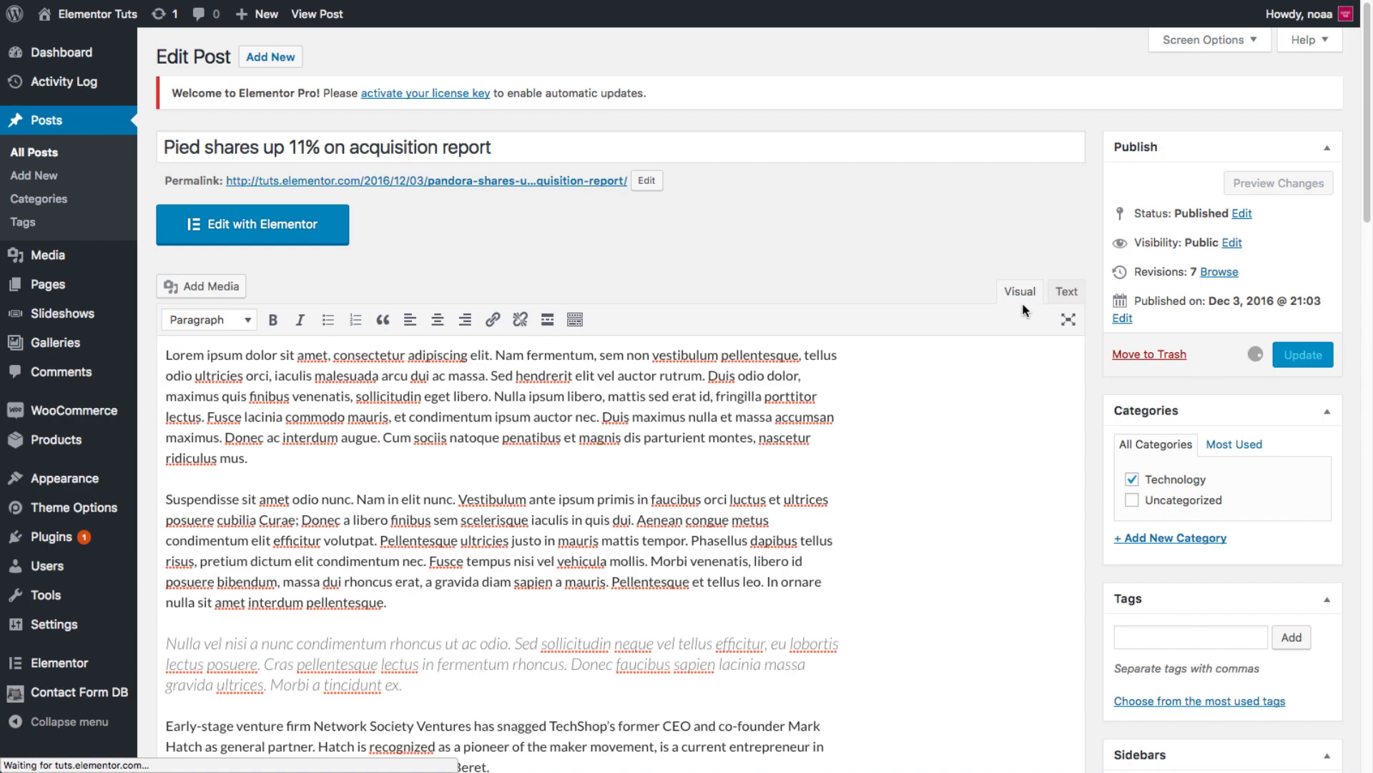
# Open the live post and scroll to the purple 'Liked This Article?' box after the Early-stage venture paragraph.
pyautogui.click(508, 227)
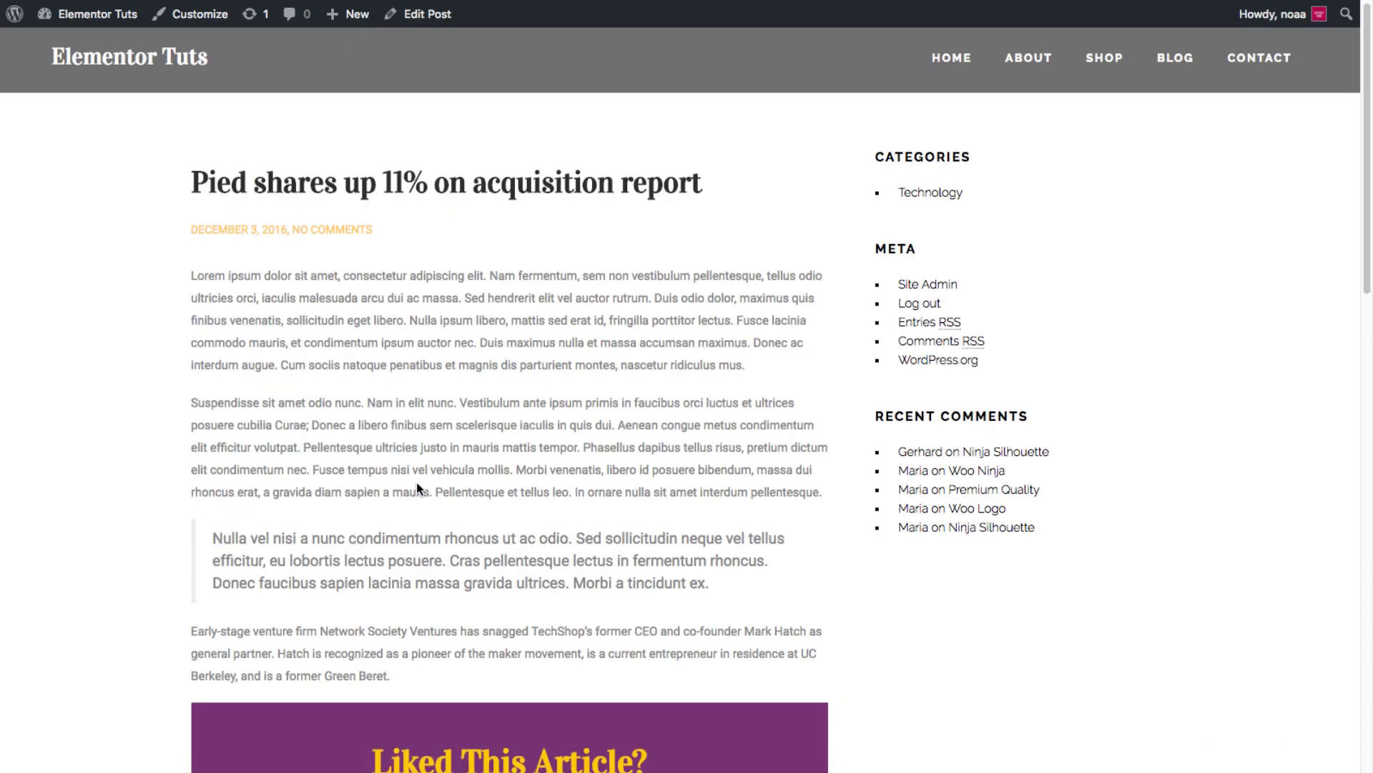
pyautogui.scroll(-10, 417, 487)
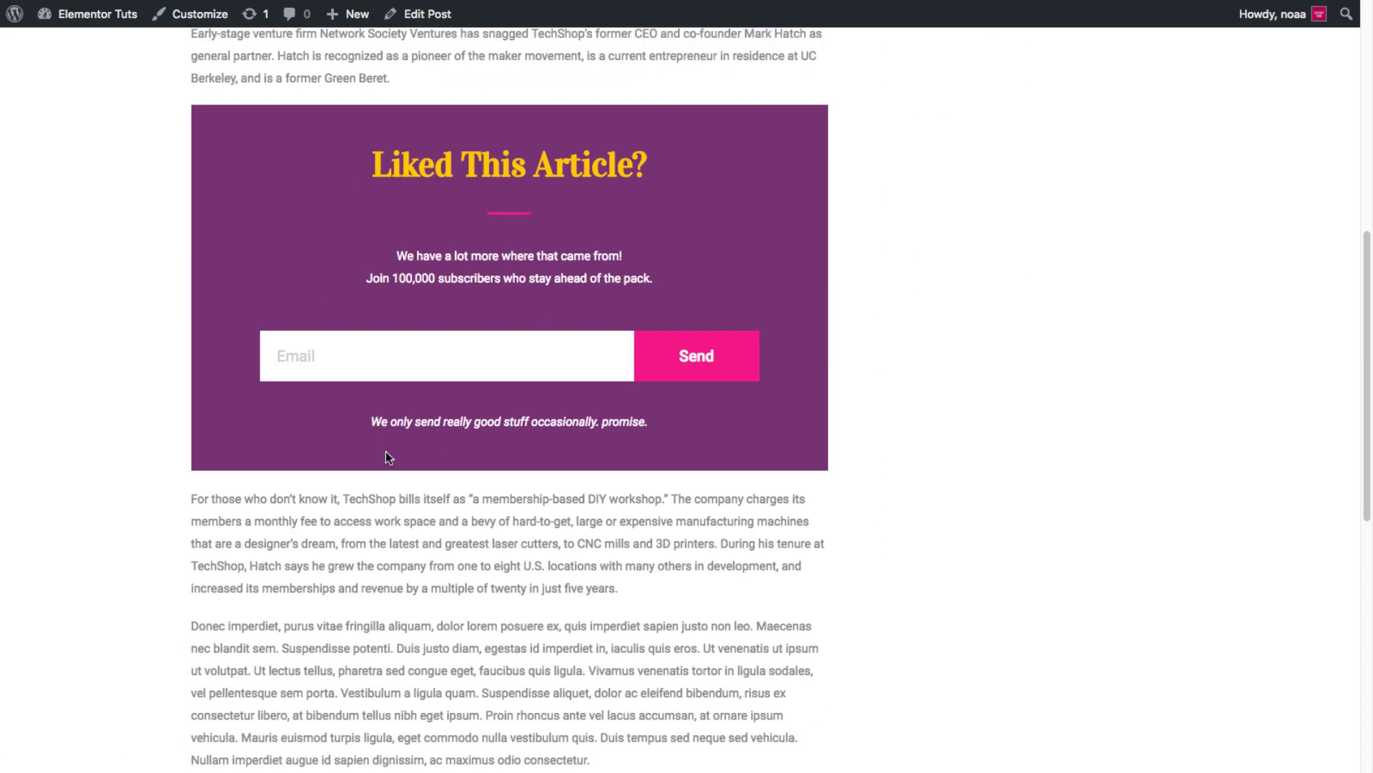